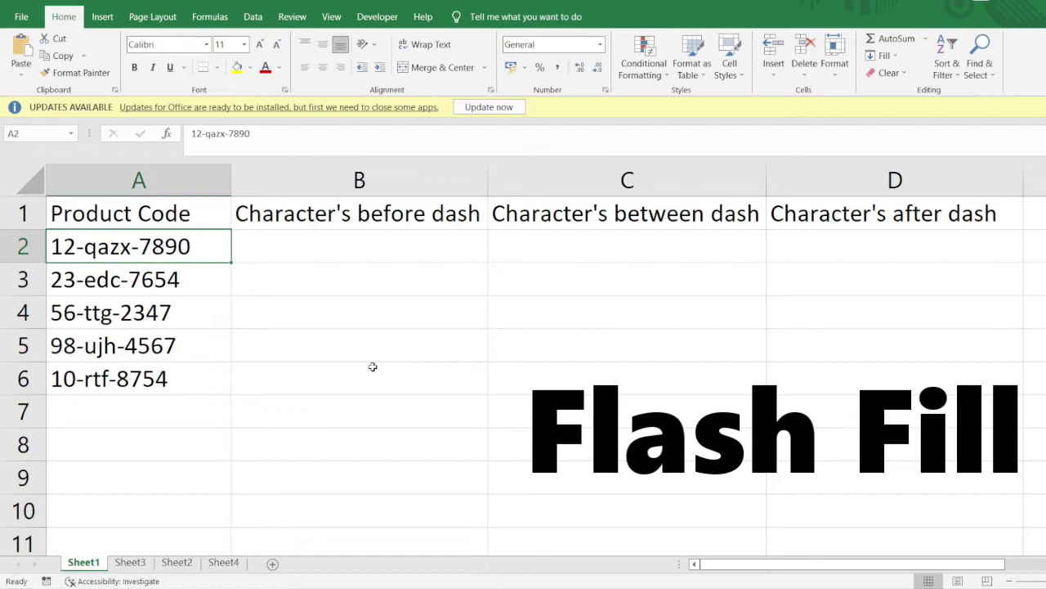
Step: Look over the five product codes in column A, starting with 12-qazx-7890
left_click(131, 180)
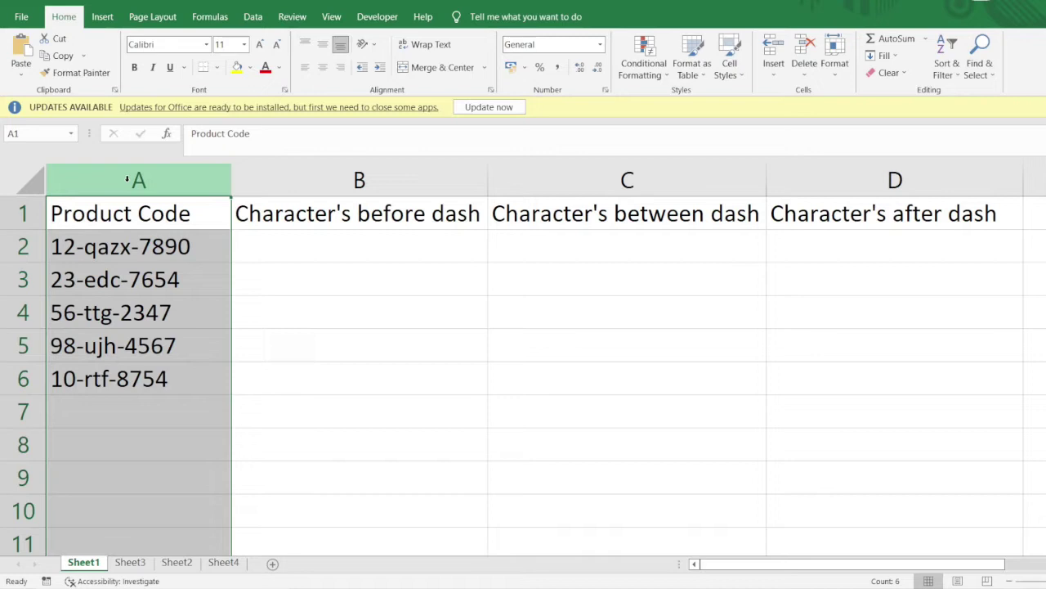
left_click(105, 247)
left_click_drag(105, 247, 96, 379)
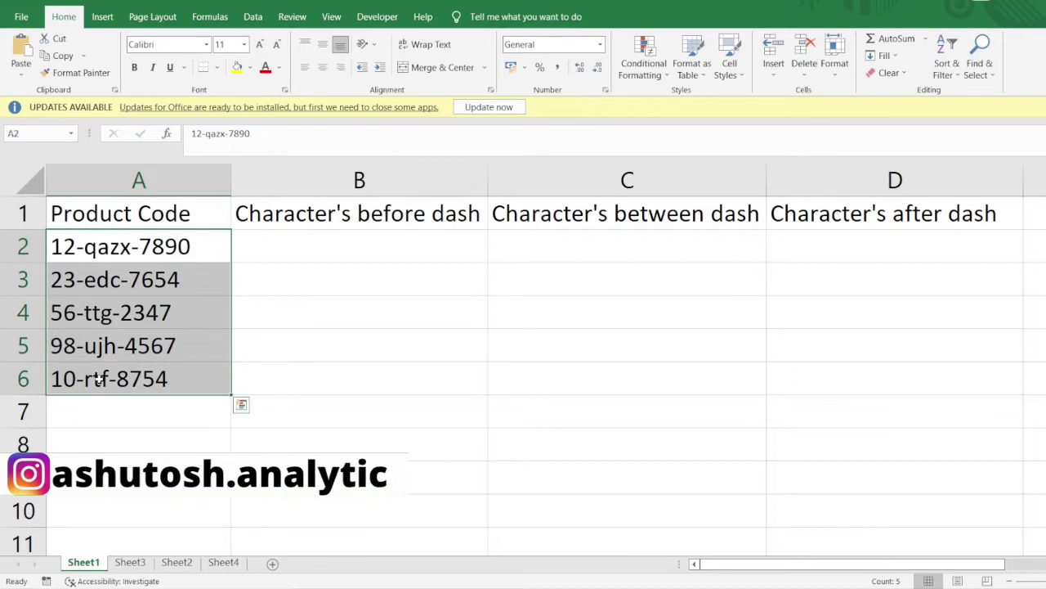
left_click(88, 244)
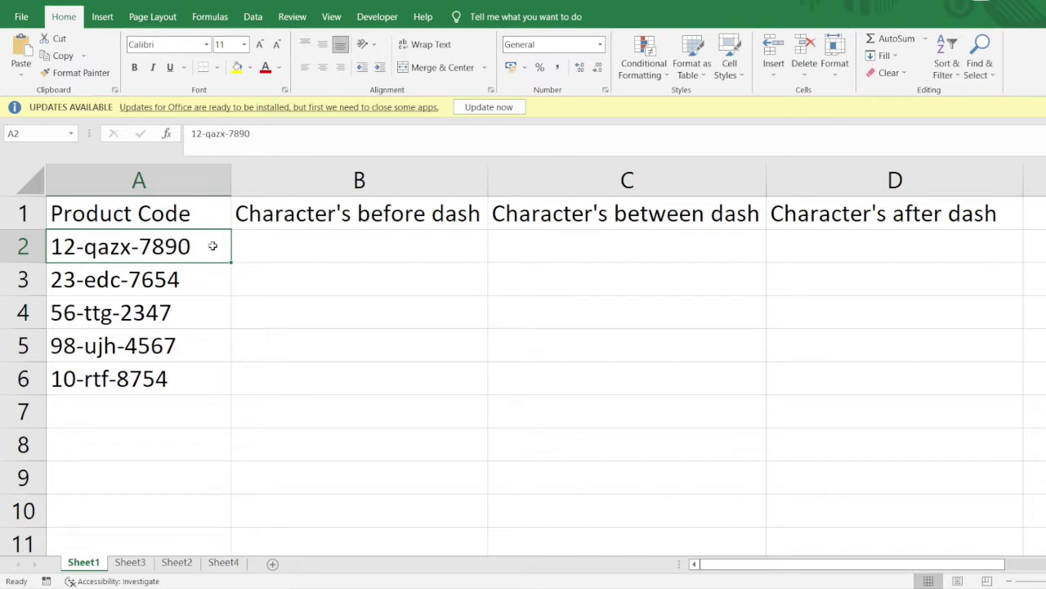
Step: Review the before-, between- and after-dash columns against the product codes
left_click_drag(275, 215, 444, 378)
left_click(561, 212)
left_click_drag(561, 212, 540, 370)
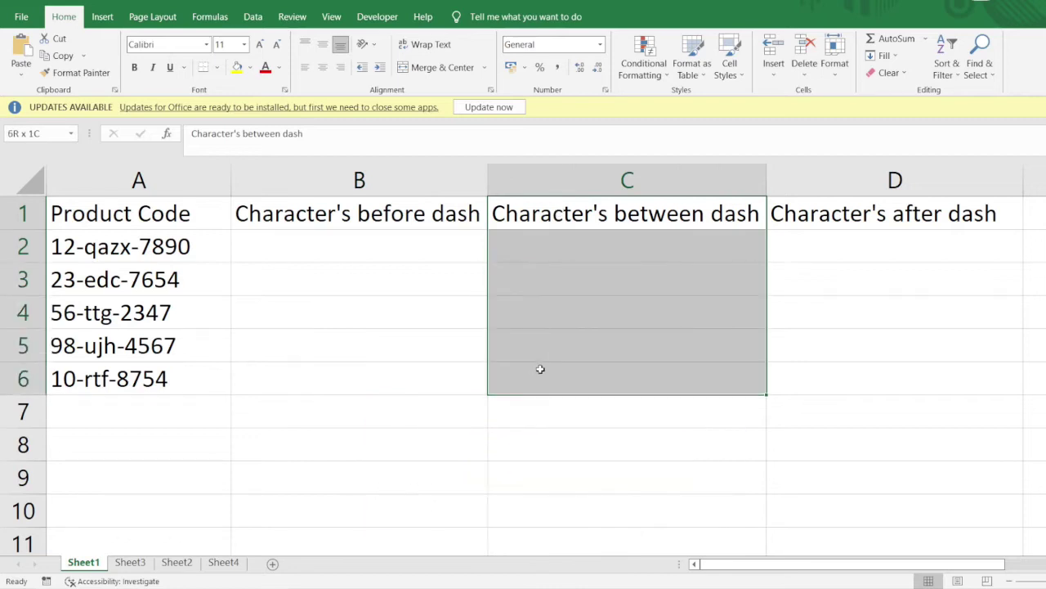
left_click(882, 205)
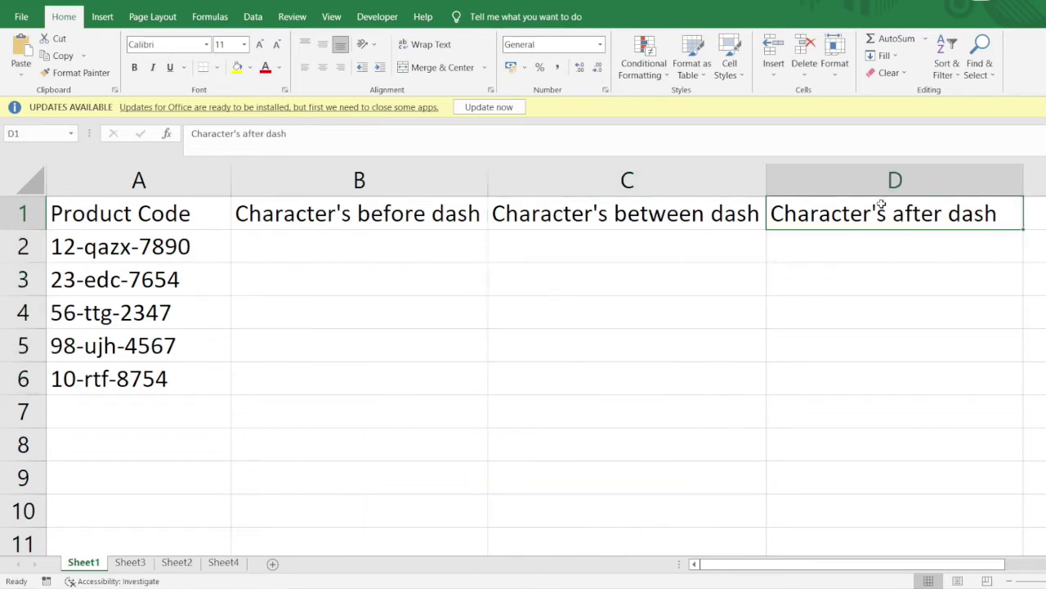
left_click_drag(882, 206, 855, 384)
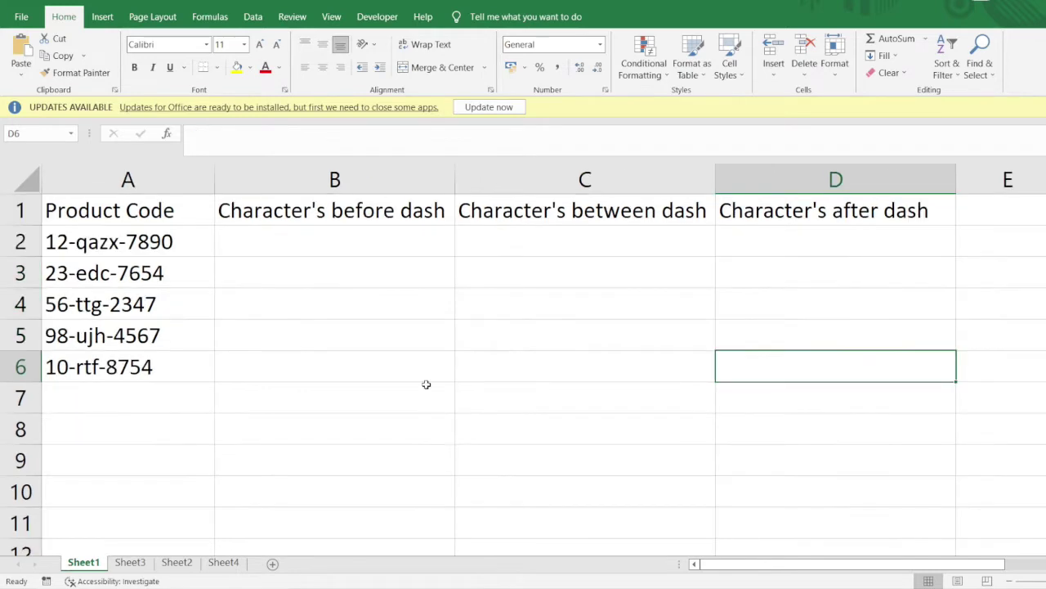
left_click(177, 234)
left_click_drag(130, 242, 110, 451)
left_click(122, 313)
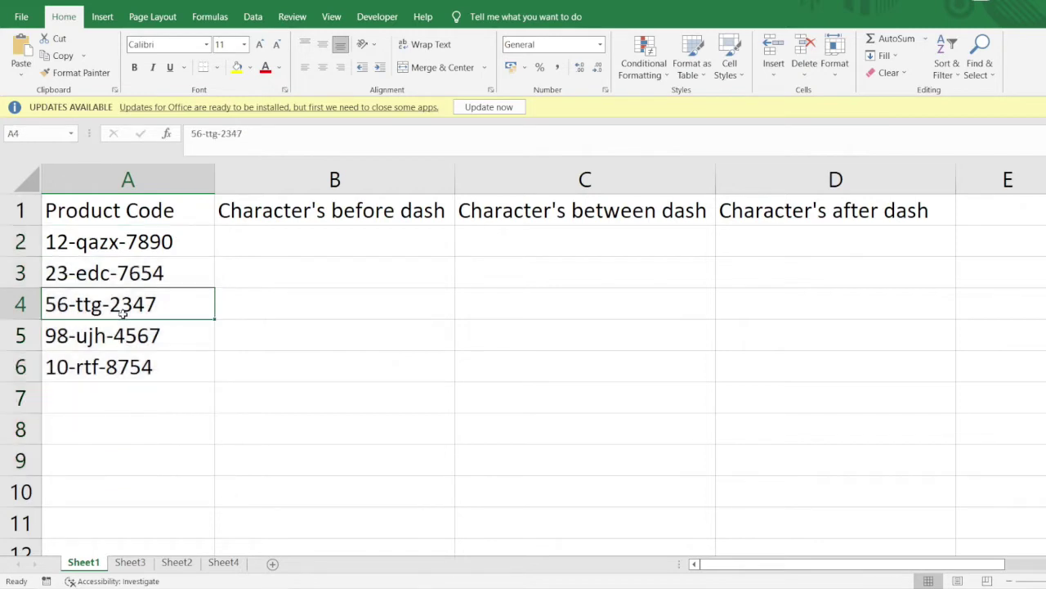
left_click(209, 240)
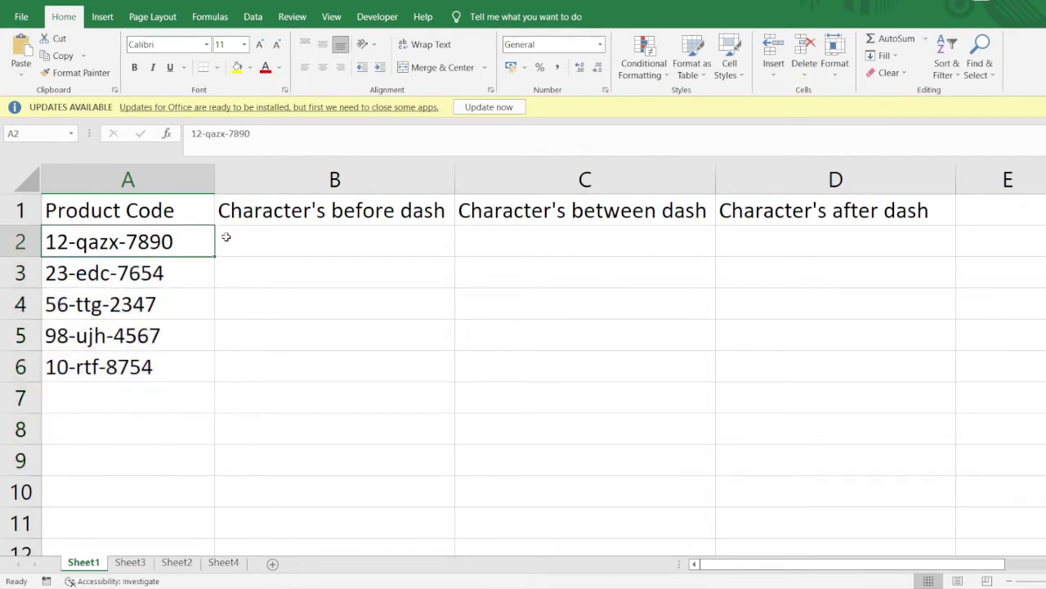
Step: Enter 12 in B2 as the before-dash example
left_click(259, 237)
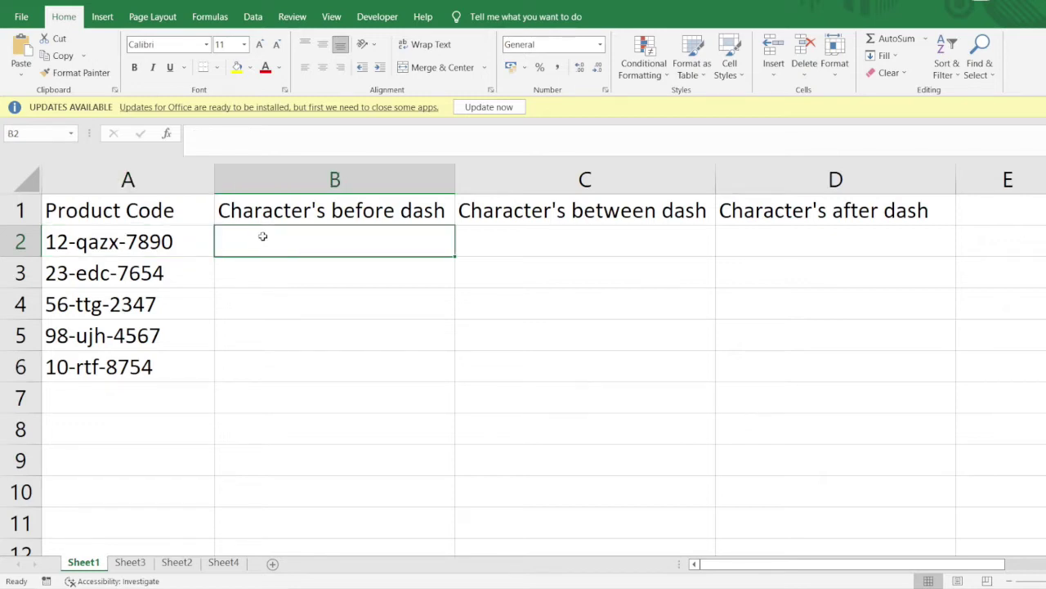
double_click(263, 237)
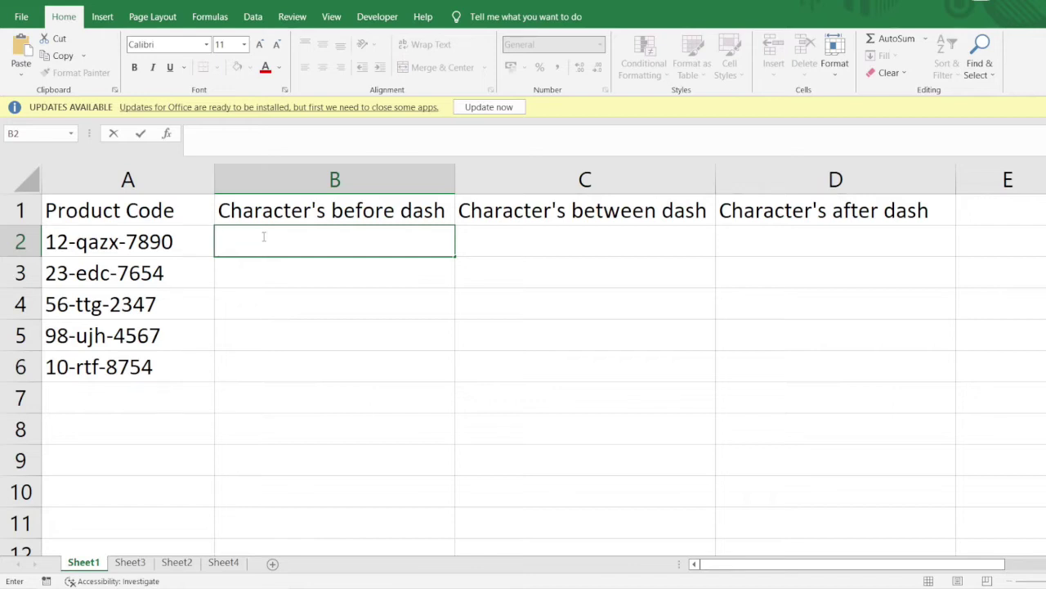
left_click(10, 241)
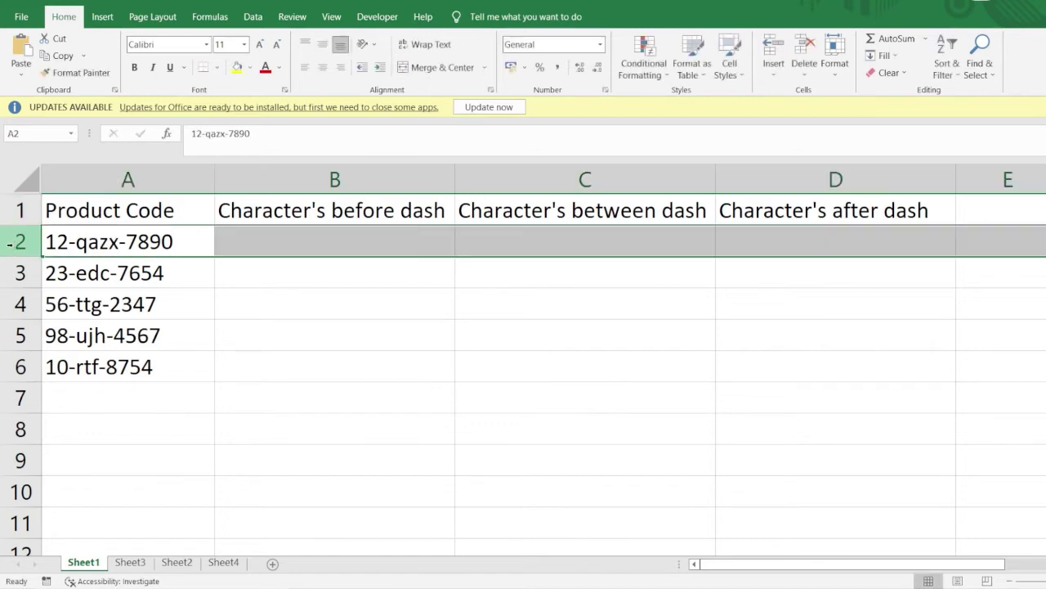
left_click(264, 238)
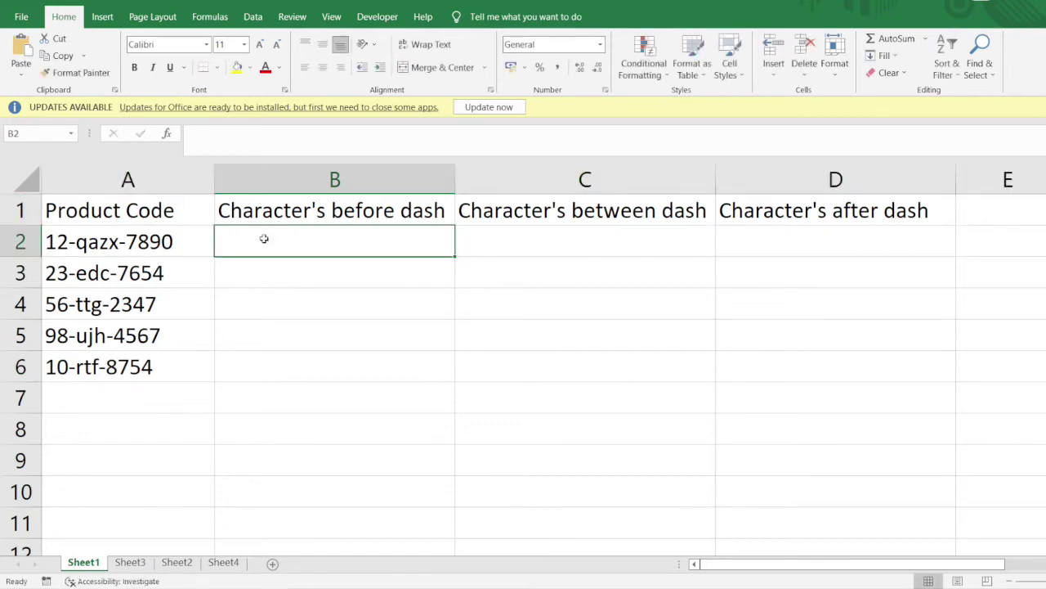
type("12")
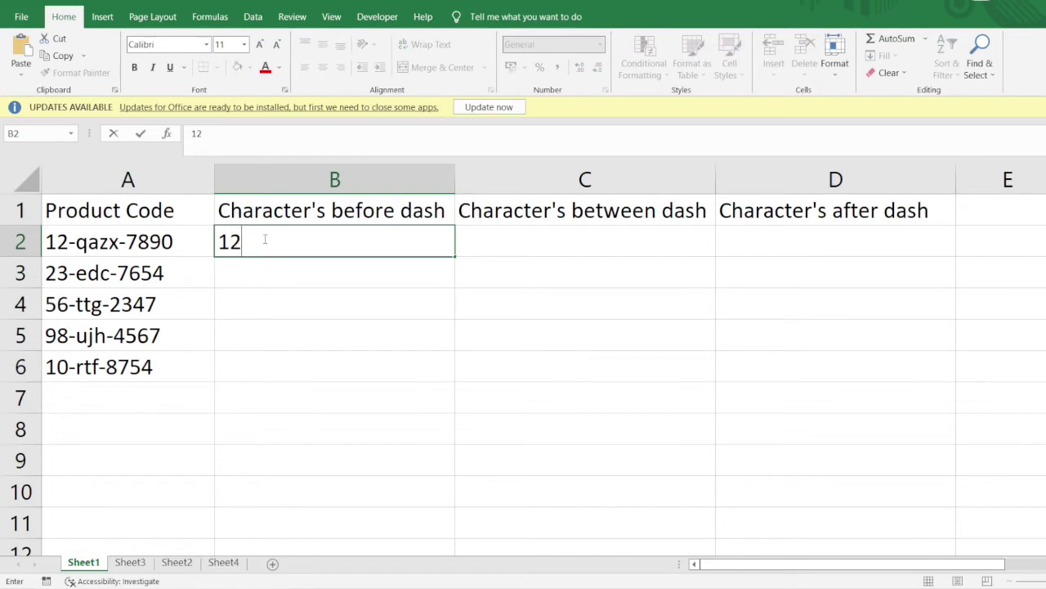
key("Tab")
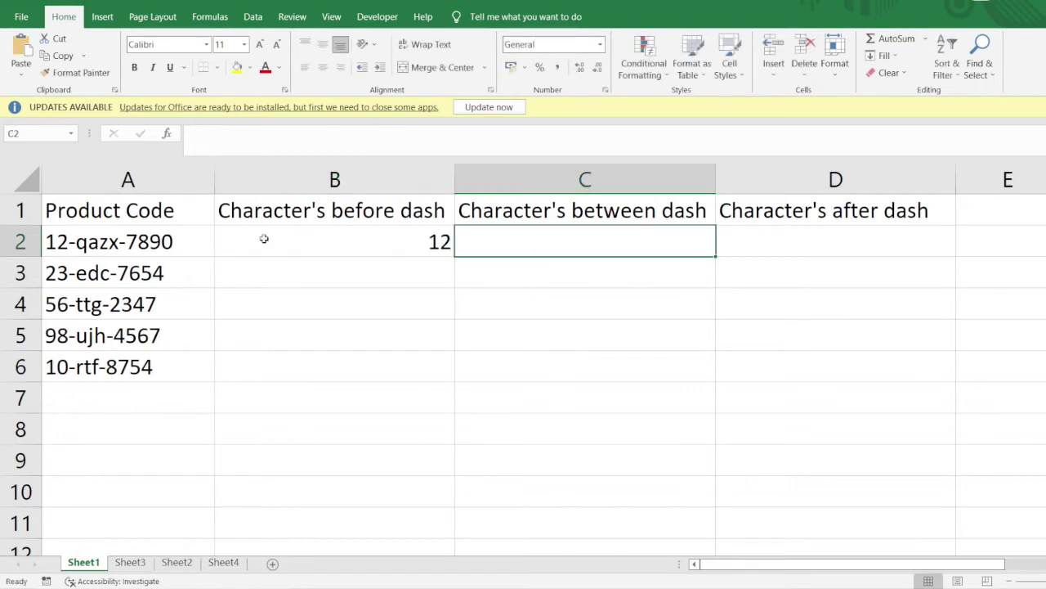
Step: Enter qazx in C2 and 7890 in D2 as the remaining examples
left_click(182, 239)
left_click(531, 234)
type("qazx")
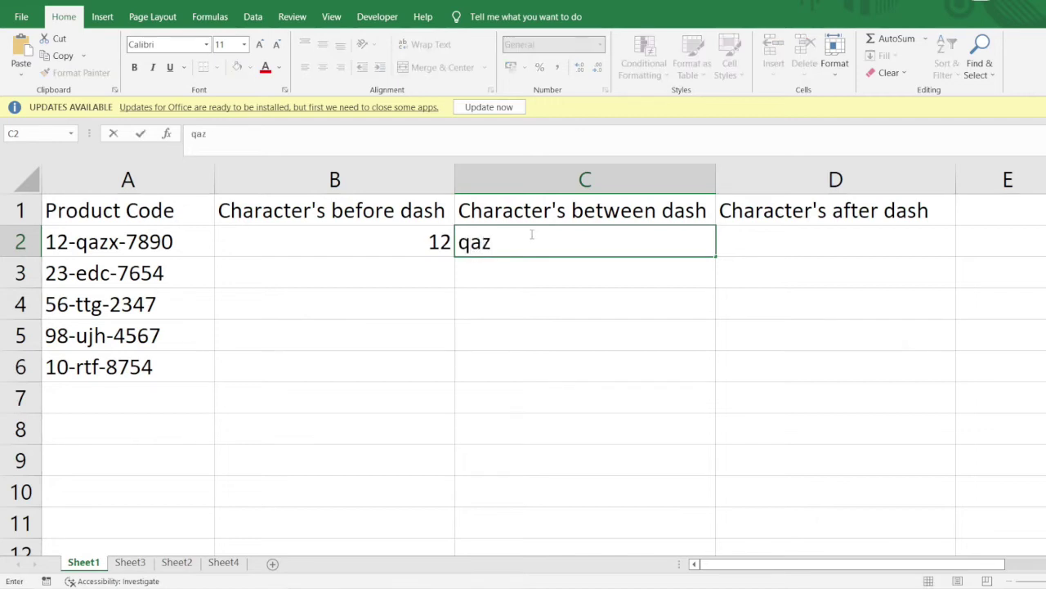
left_click(812, 232)
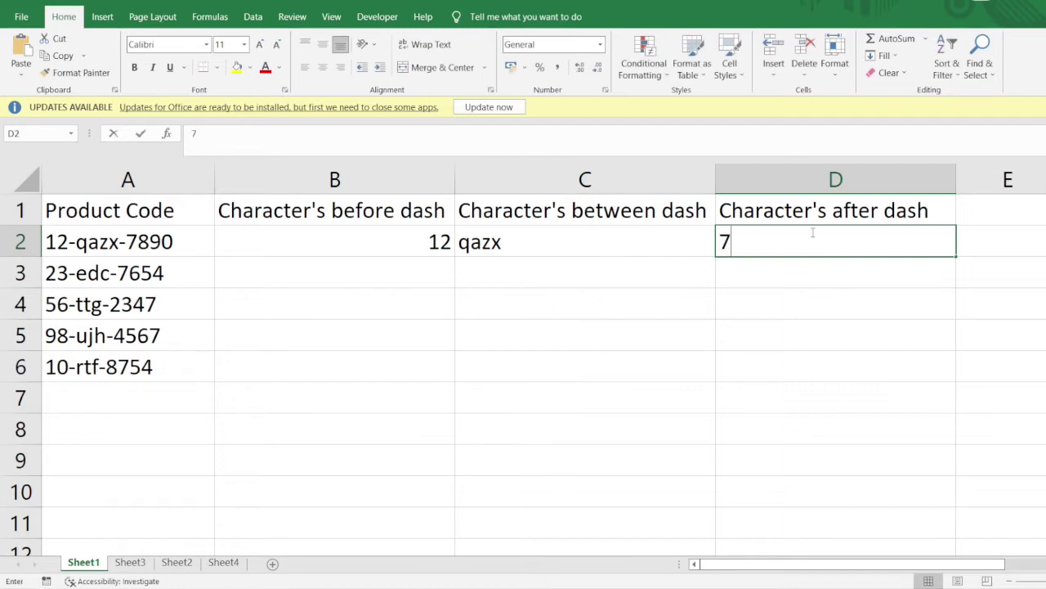
type("7890")
key("Return")
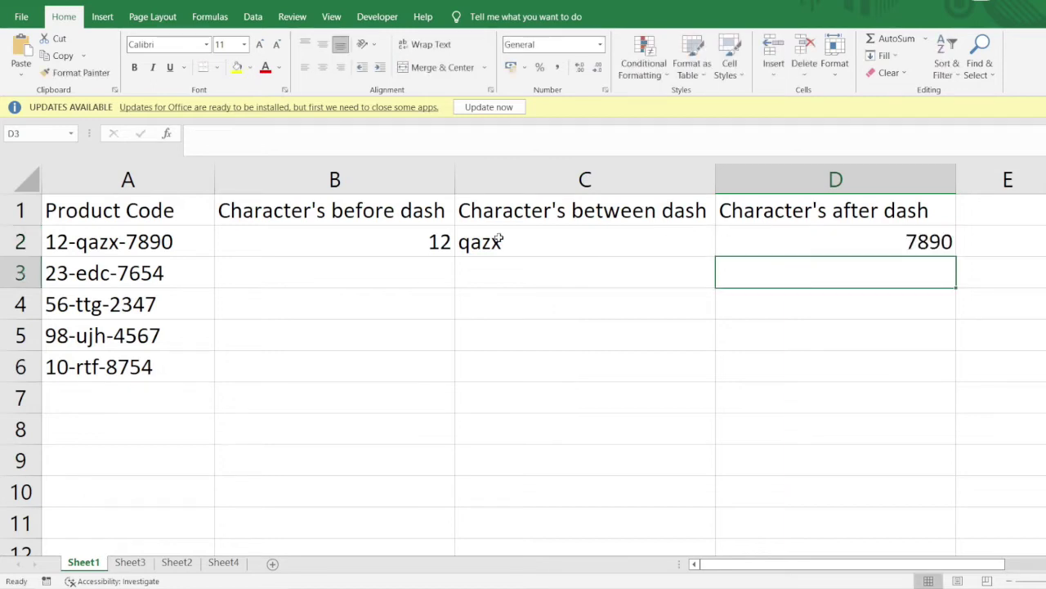
left_click(407, 238)
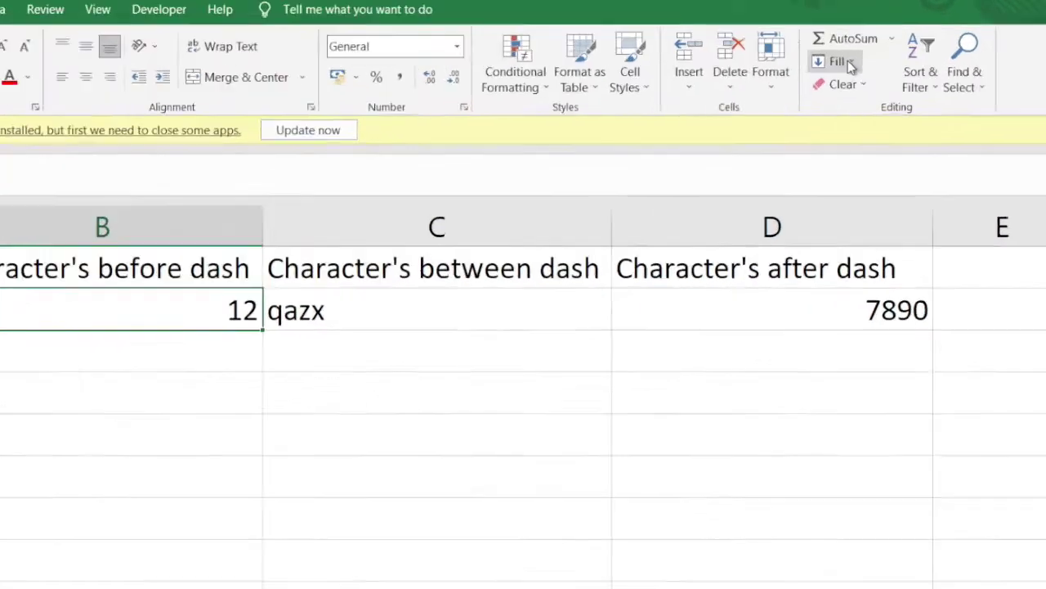
Step: Flash Fill columns B, C and D down from the 12, qazx and 7890 examples
left_click(884, 56)
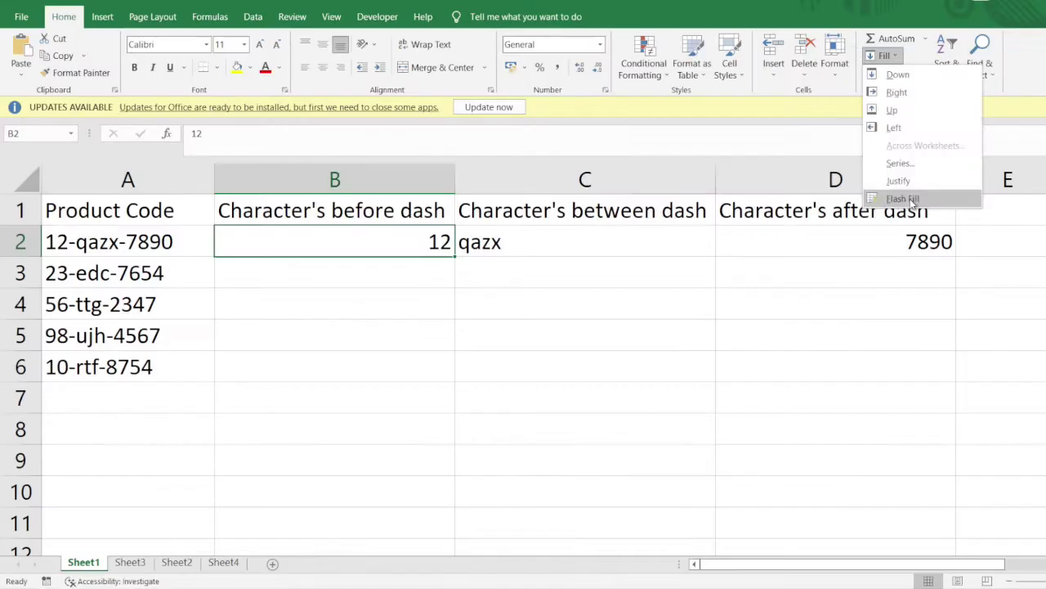
left_click(904, 199)
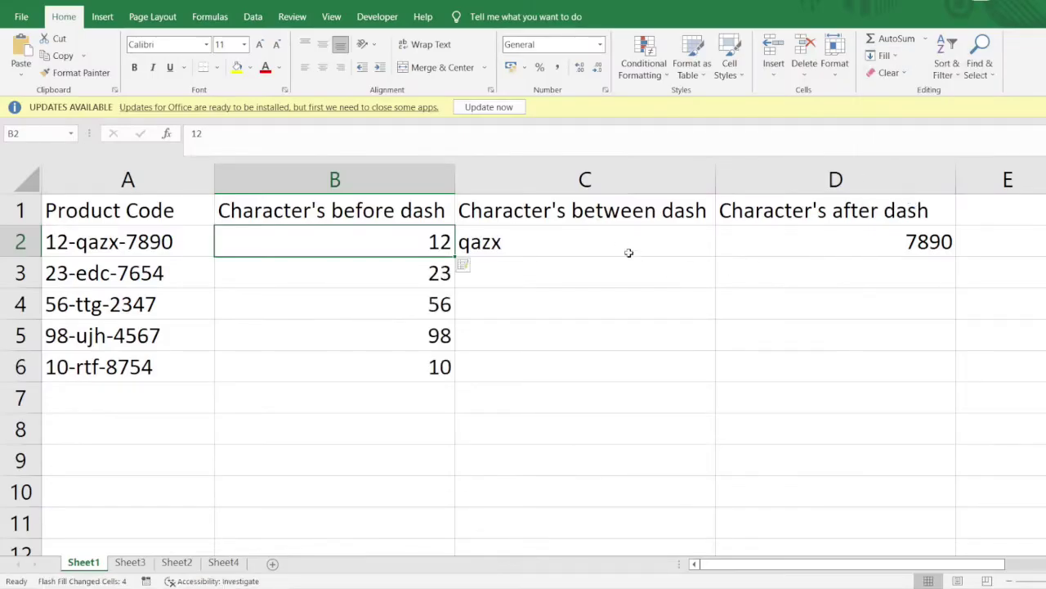
left_click(620, 245)
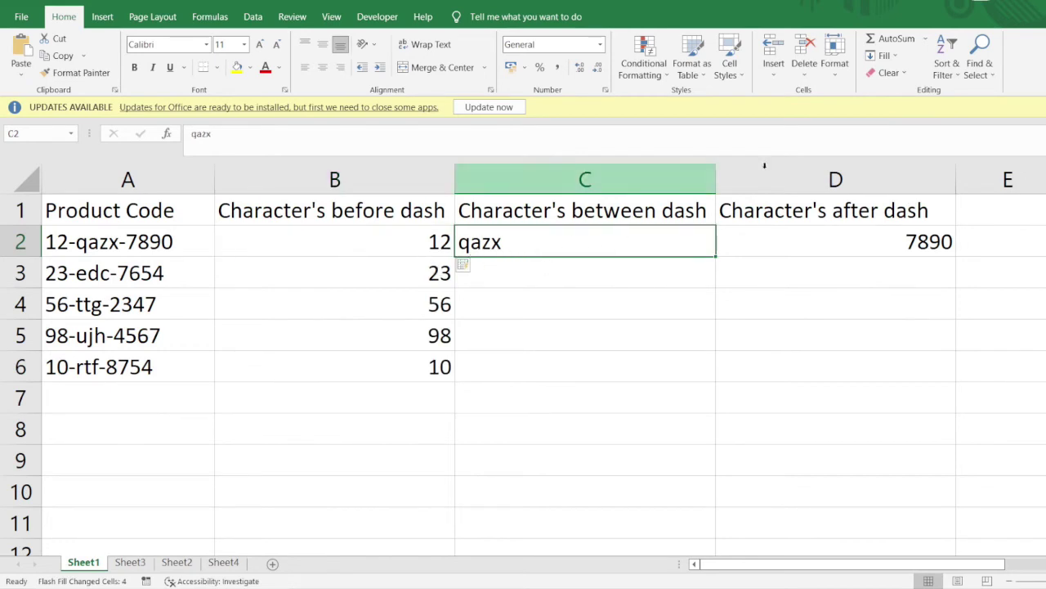
left_click(883, 57)
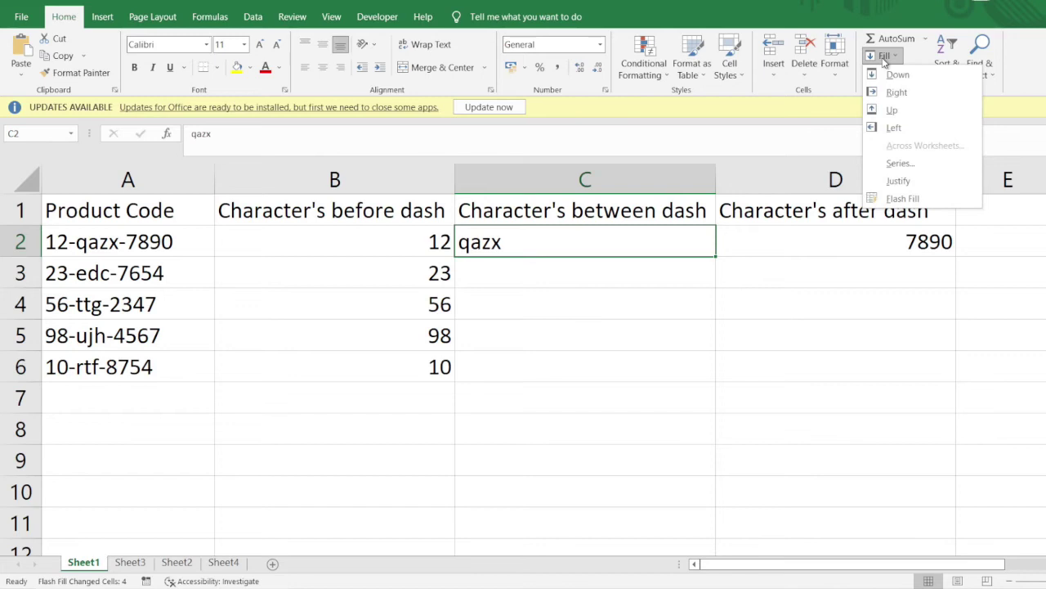
left_click(902, 198)
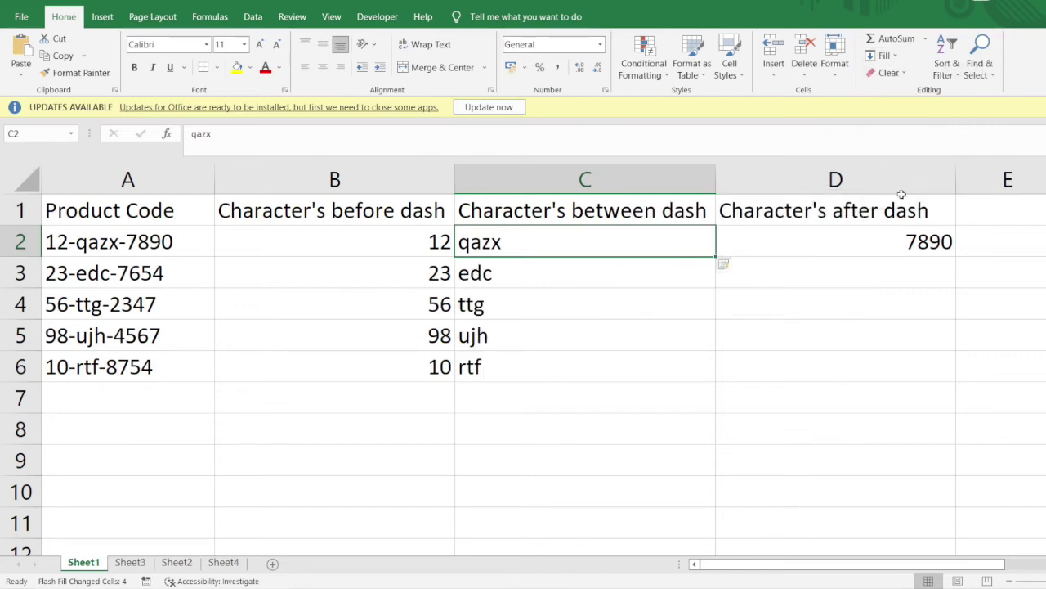
left_click(873, 242)
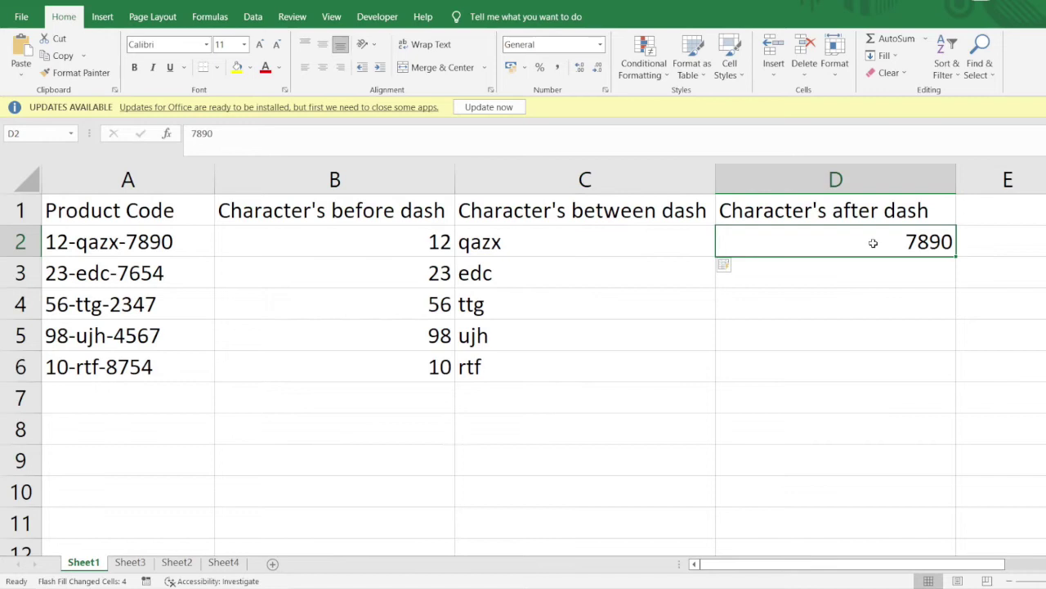
left_click(899, 63)
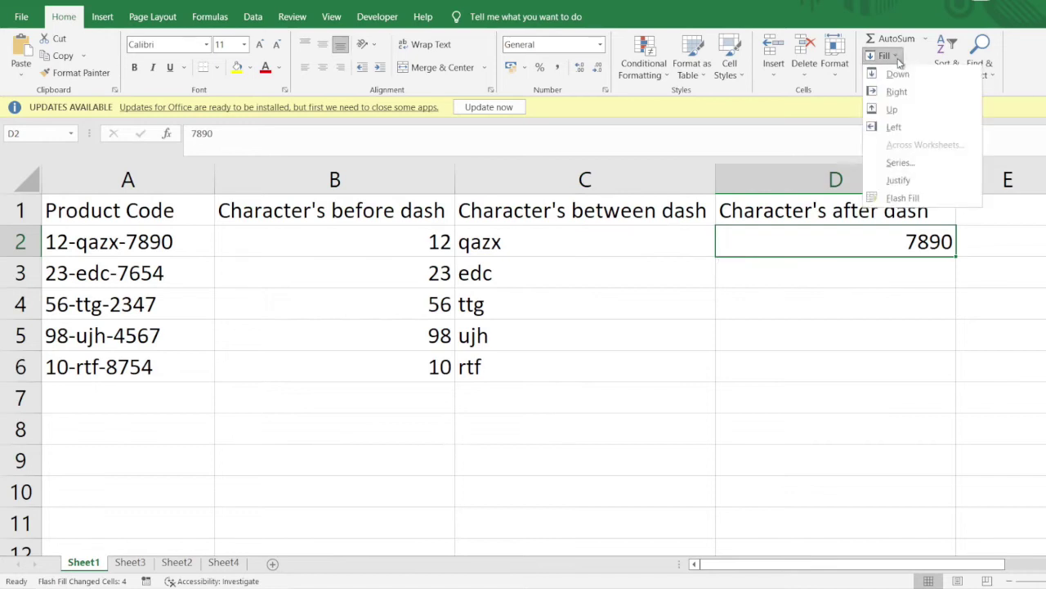
left_click(903, 199)
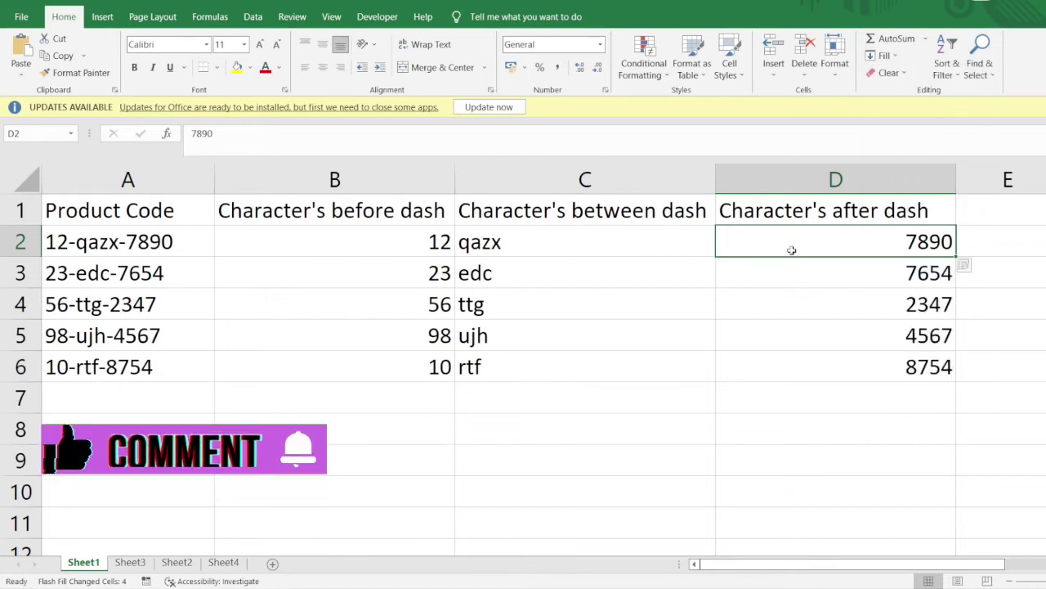
Step: Check the split pieces against the product codes in rows 2 and 6
left_click(416, 243)
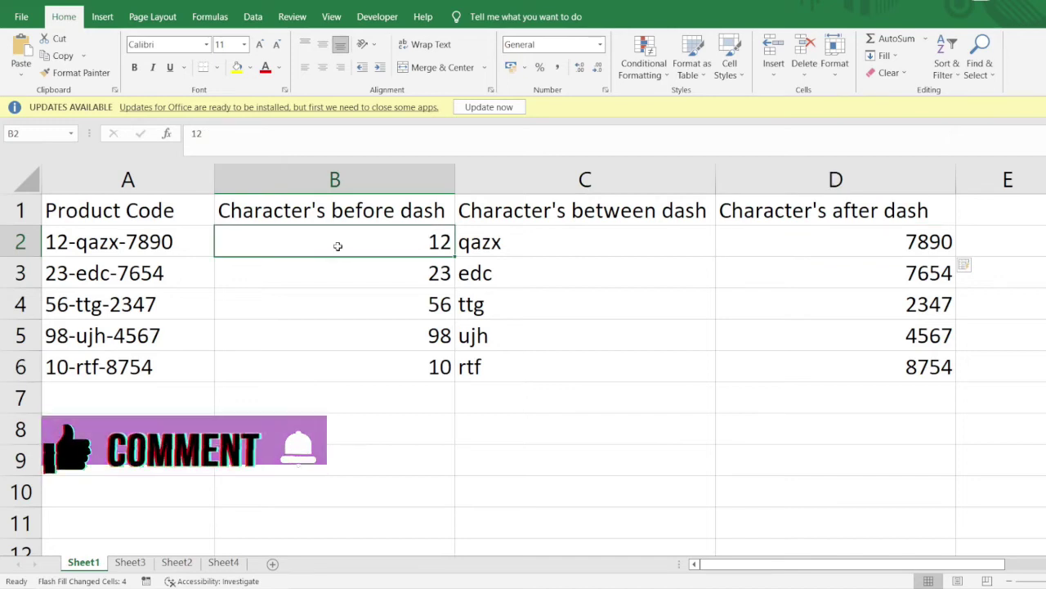
left_click_drag(416, 244, 161, 241)
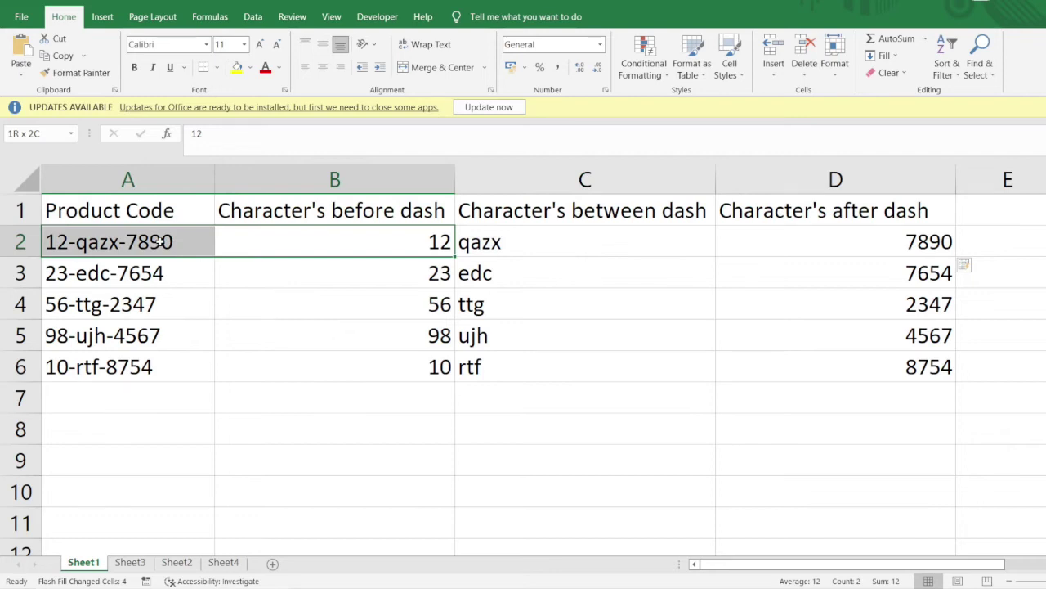
left_click(161, 241)
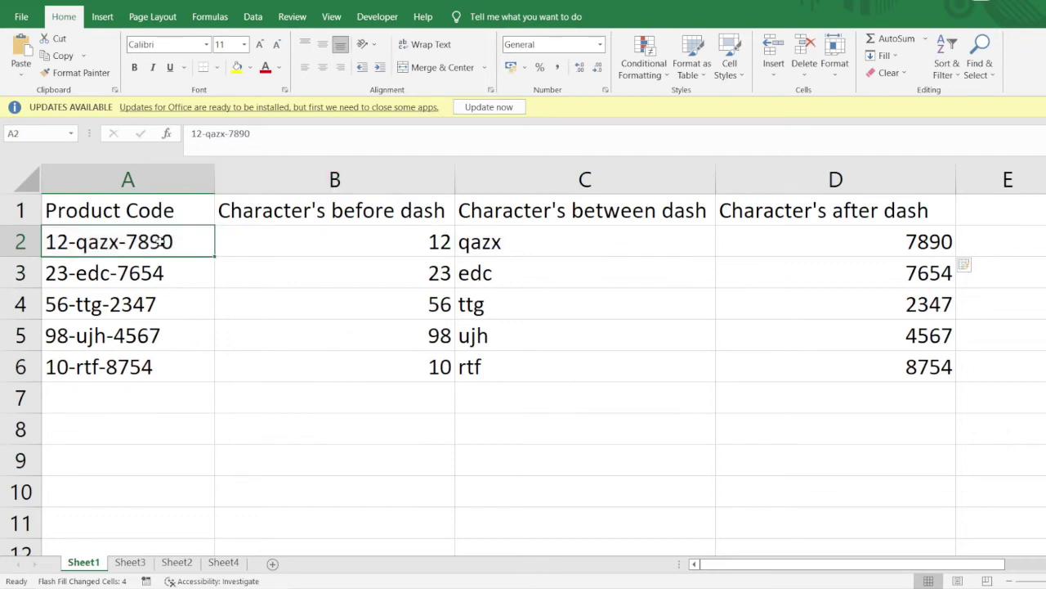
left_click_drag(161, 241, 579, 236)
left_click(555, 386)
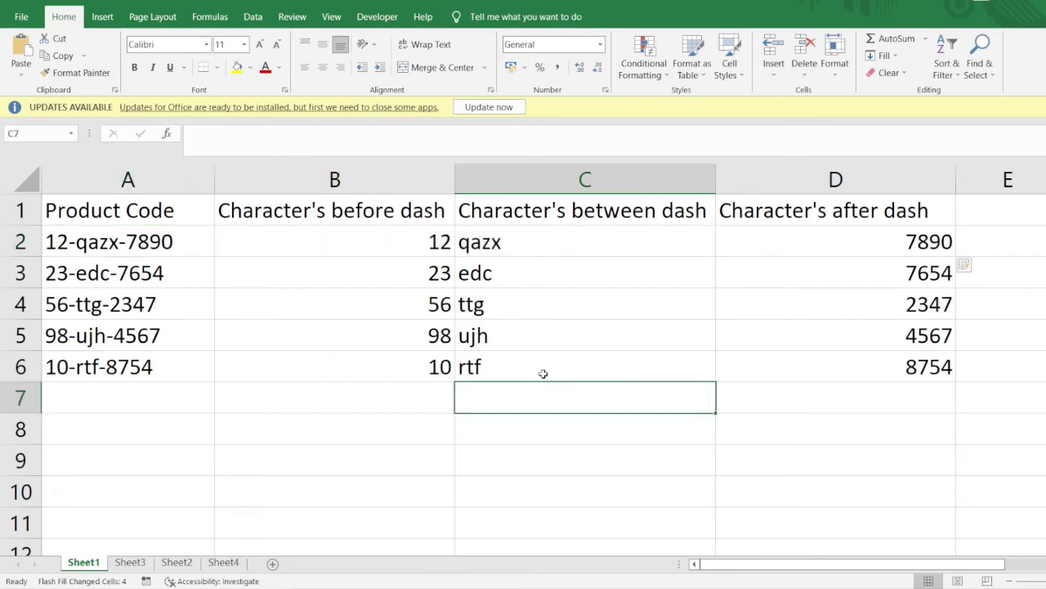
left_click(541, 370)
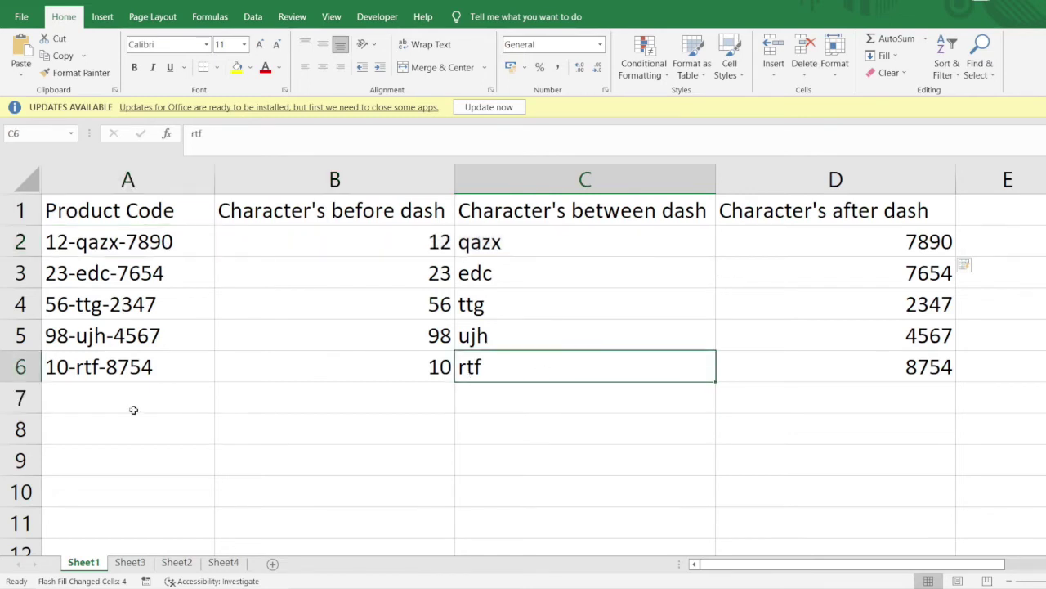
left_click(77, 370)
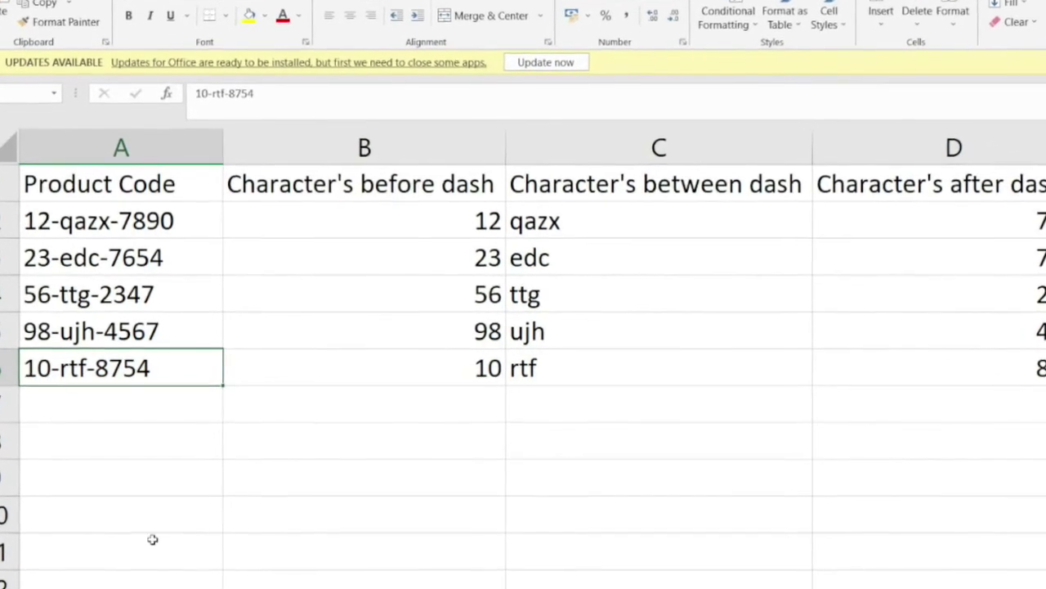
Step: Leave the product code table and switch to Sheet3's phone numbers
left_click(160, 292)
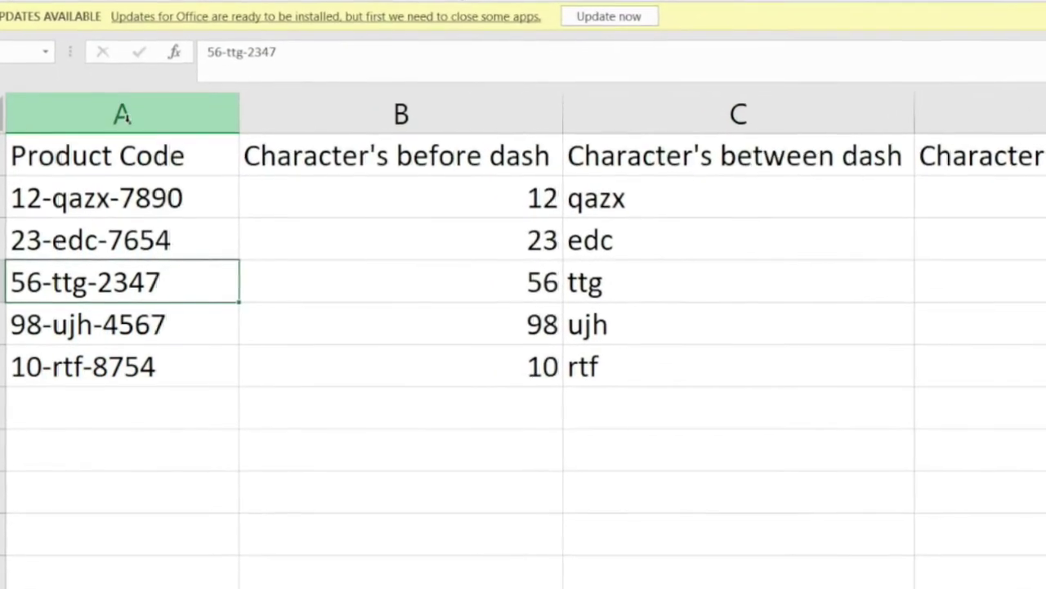
left_click(123, 123)
left_click(155, 497)
left_click(108, 400)
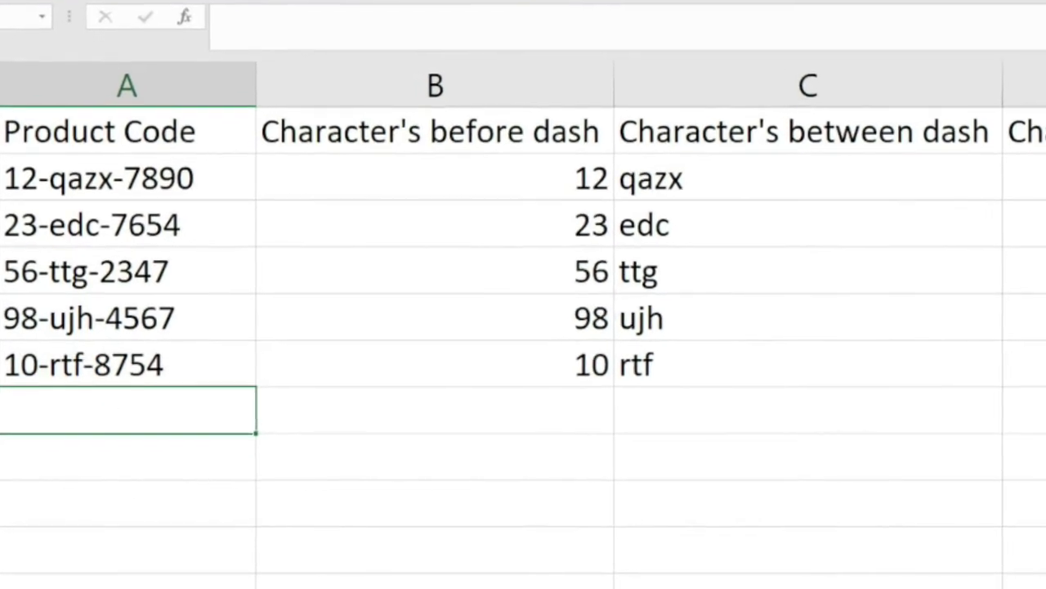
left_click(130, 563)
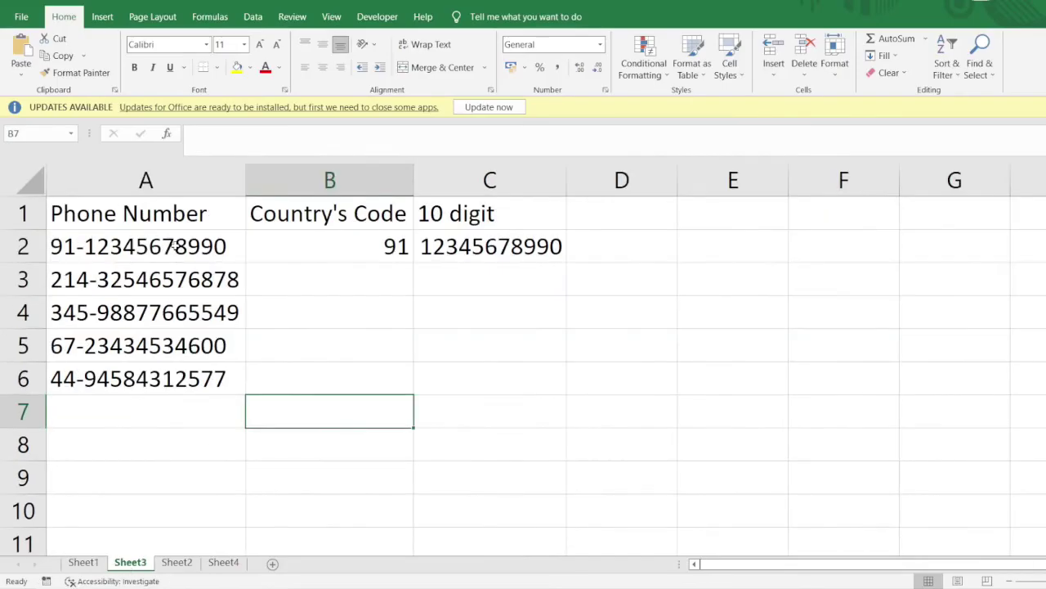
Step: Flash Fill the country codes down column B from the 91 example
left_click(174, 246)
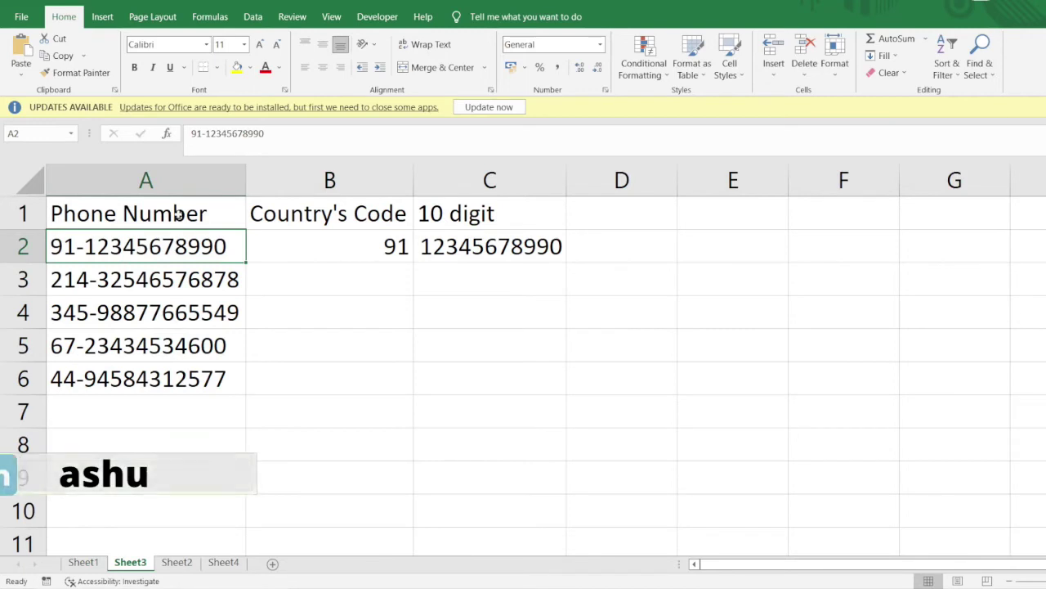
left_click(166, 210)
left_click(85, 250)
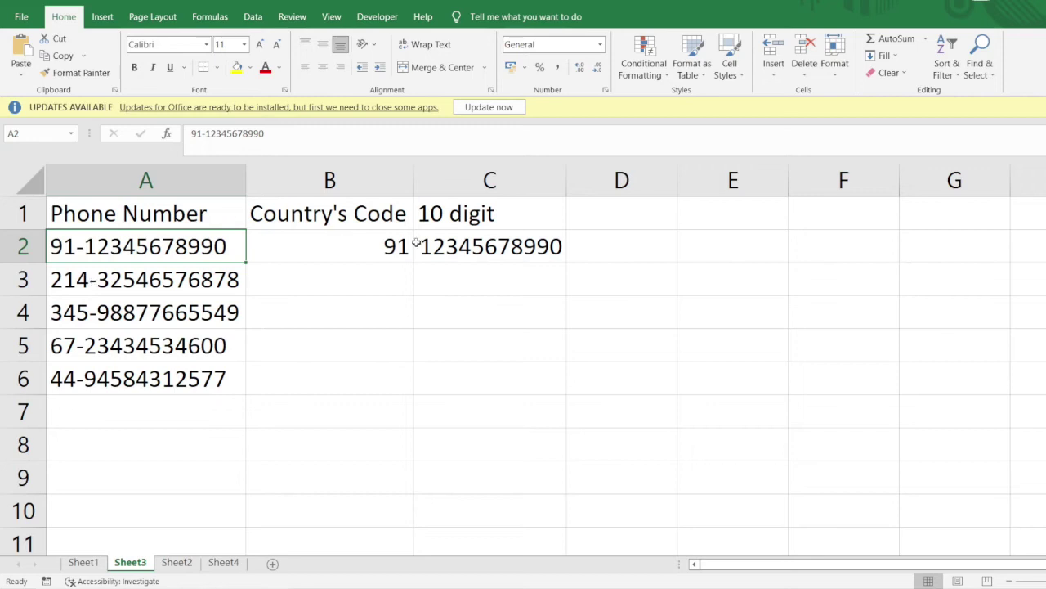
left_click(376, 258)
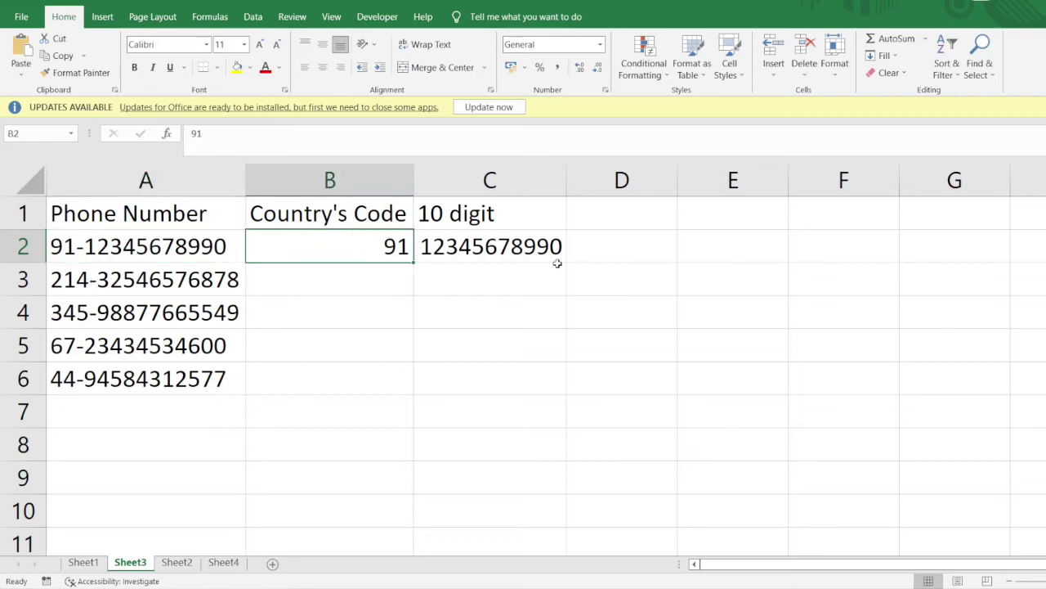
left_click(883, 56)
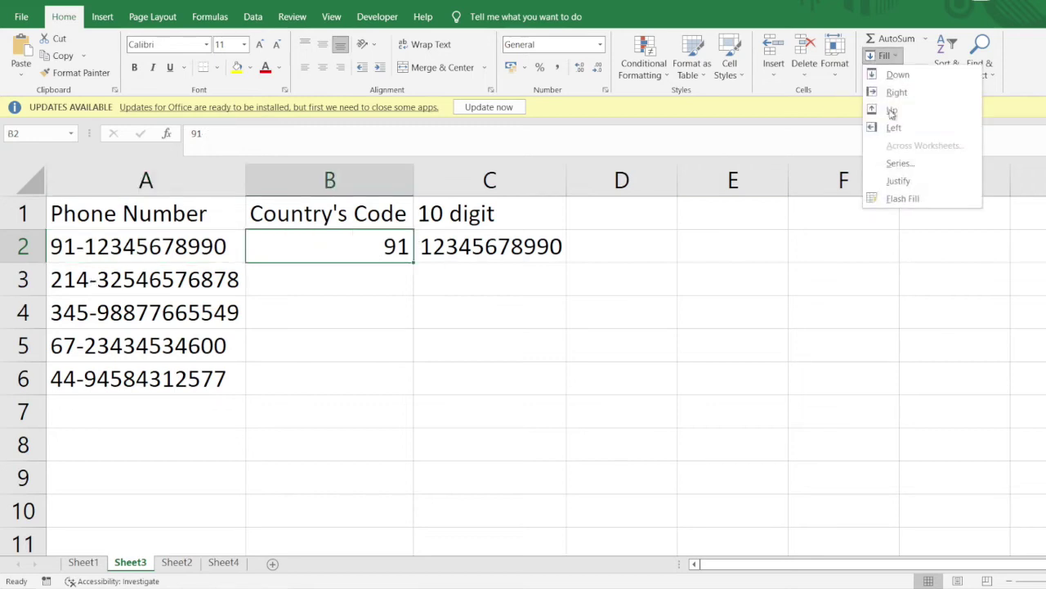
left_click(902, 199)
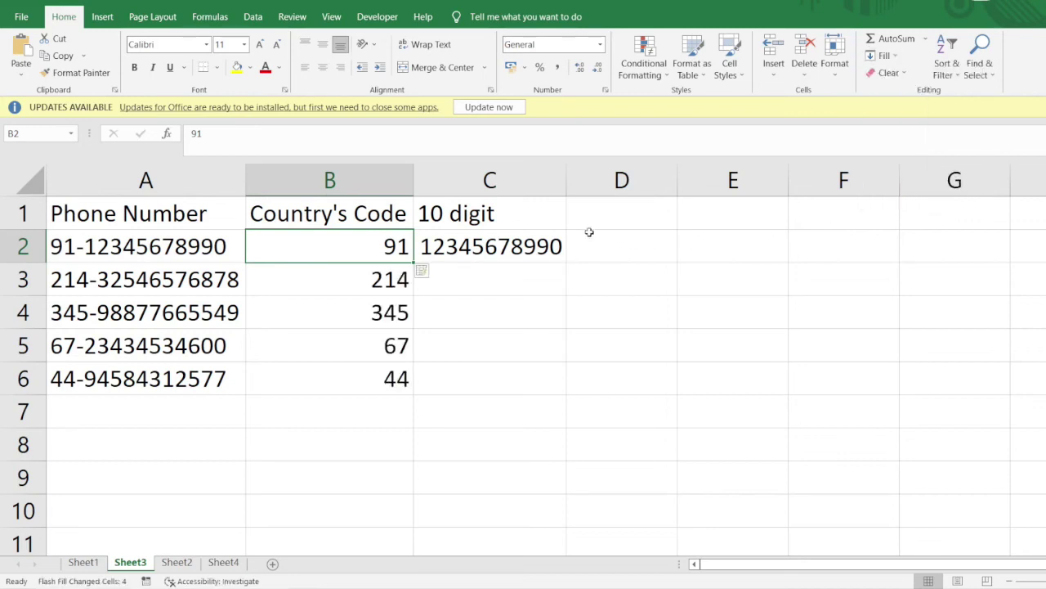
Step: Flash Fill the 10-digit numbers down column C, then switch to Sheet2
left_click(547, 239)
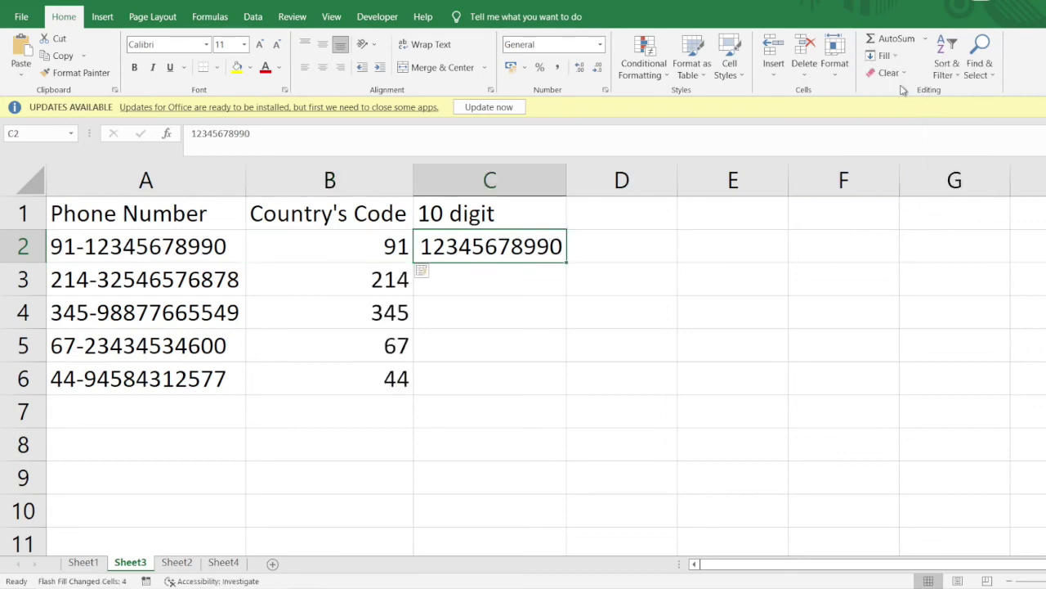
left_click(883, 56)
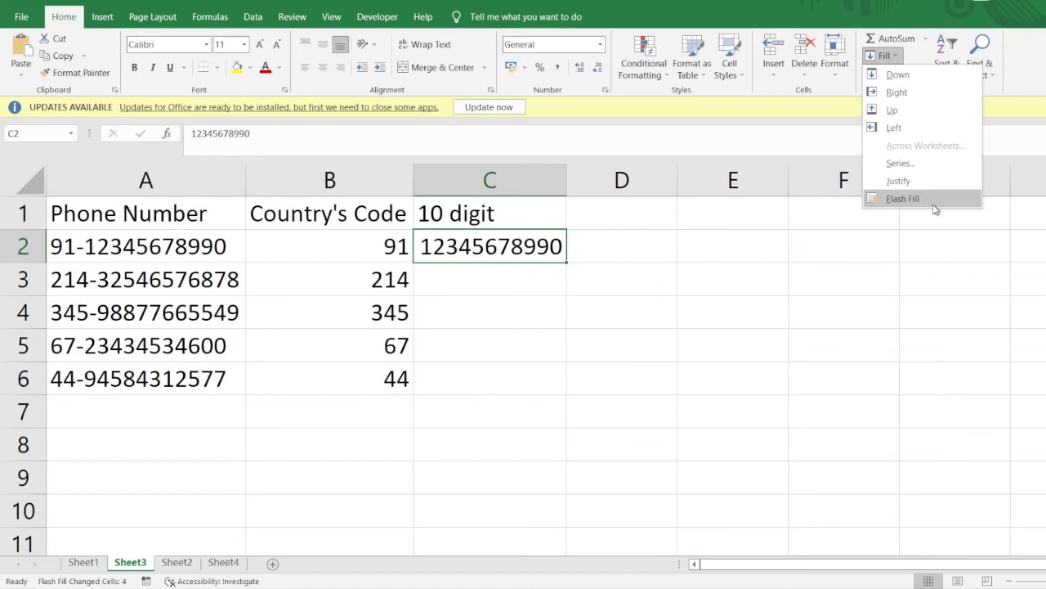
left_click(903, 198)
left_click(486, 262)
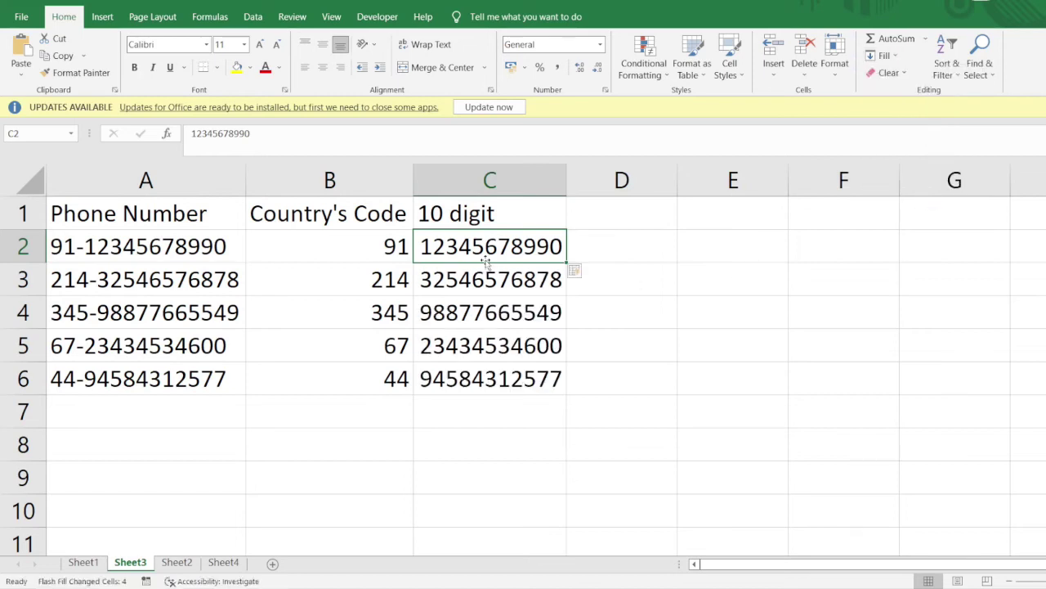
left_click(178, 564)
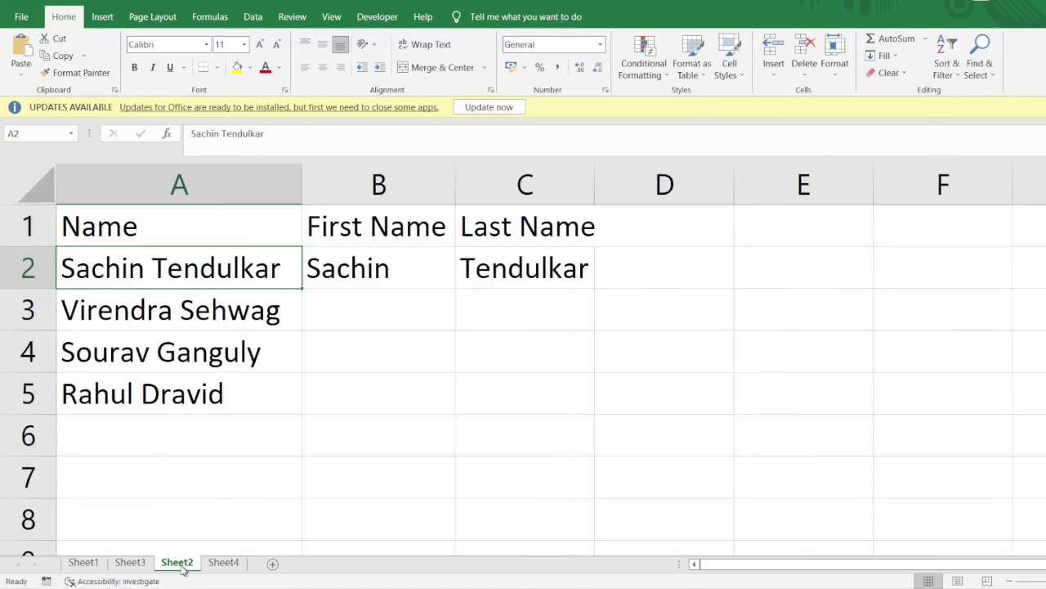
Step: Flash Fill the first names down column B from the Sachin example
left_click(194, 165)
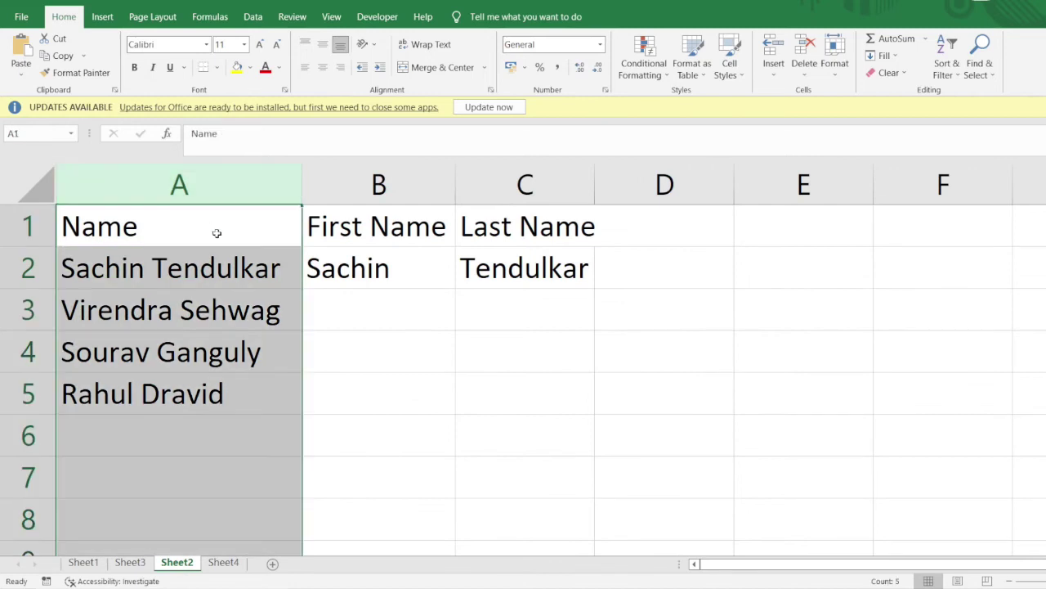
left_click(254, 279)
left_click(391, 192)
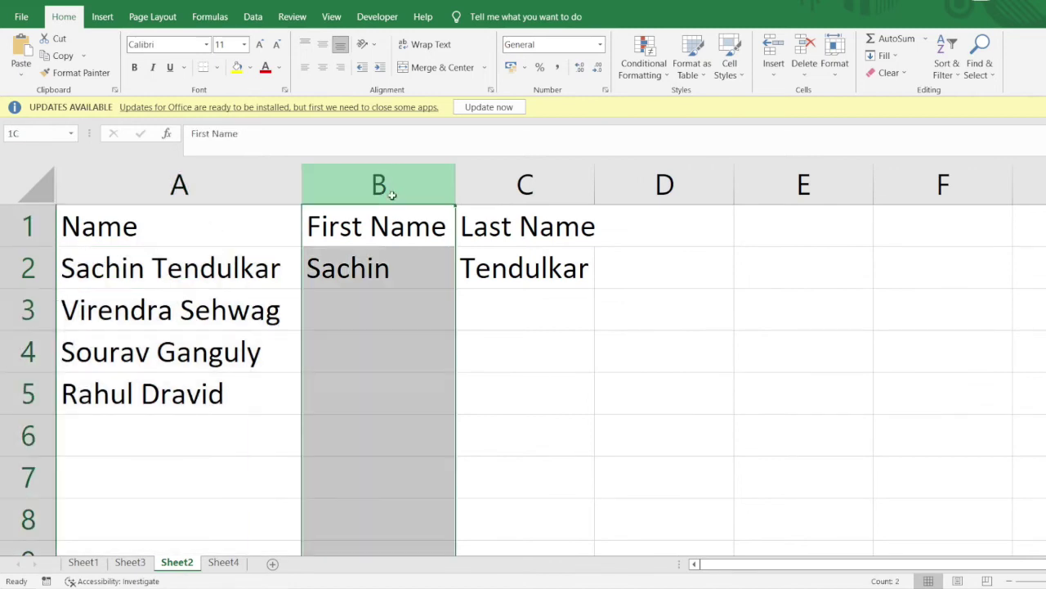
left_click(518, 179)
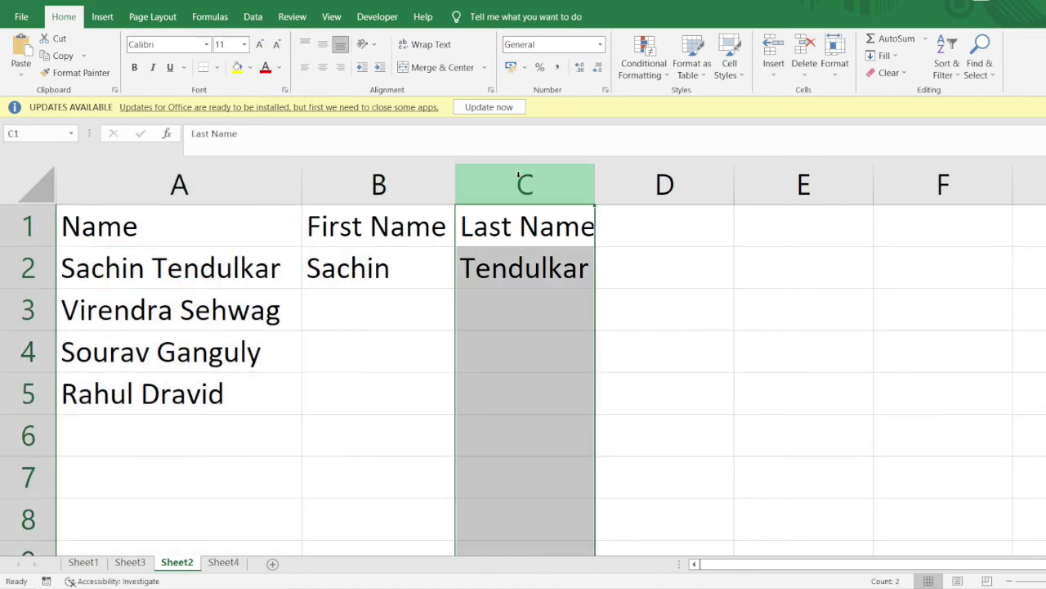
left_click(406, 313)
left_click(387, 263)
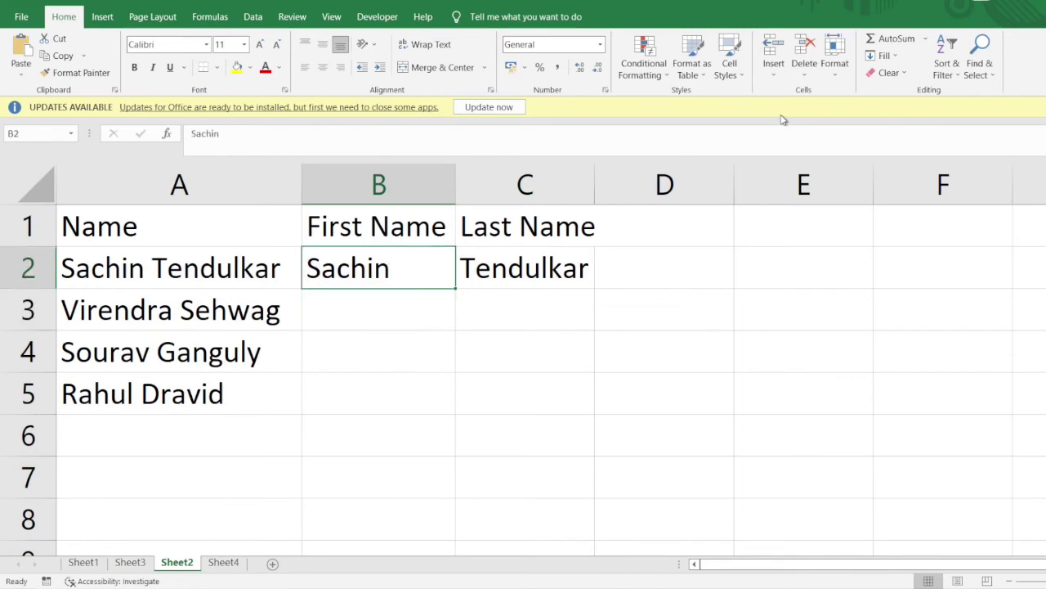
left_click(883, 57)
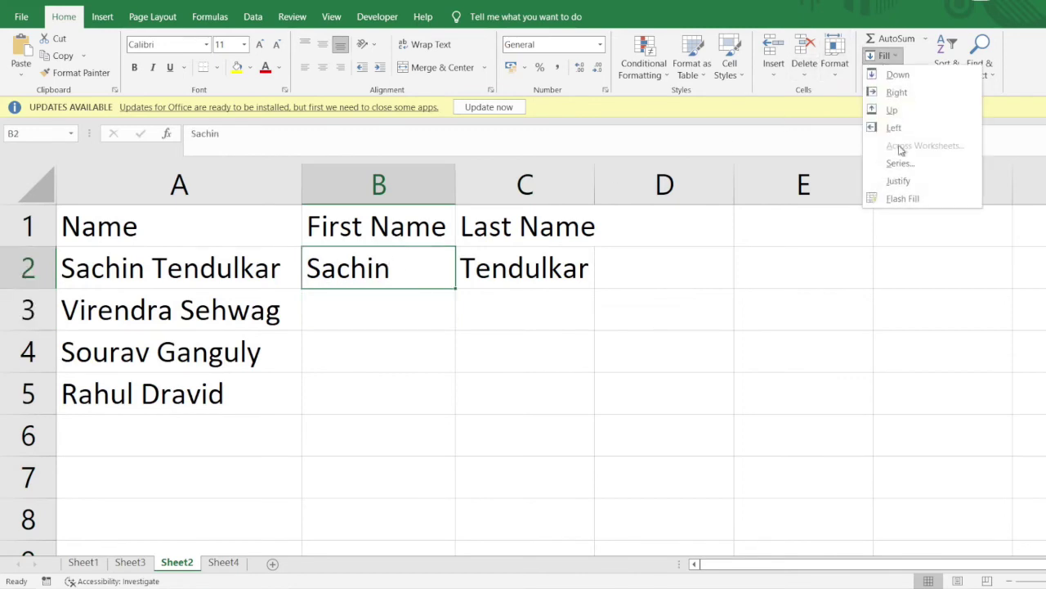
left_click(911, 199)
Step: Flash Fill the last names down column C, then switch to Sheet4
key("Right")
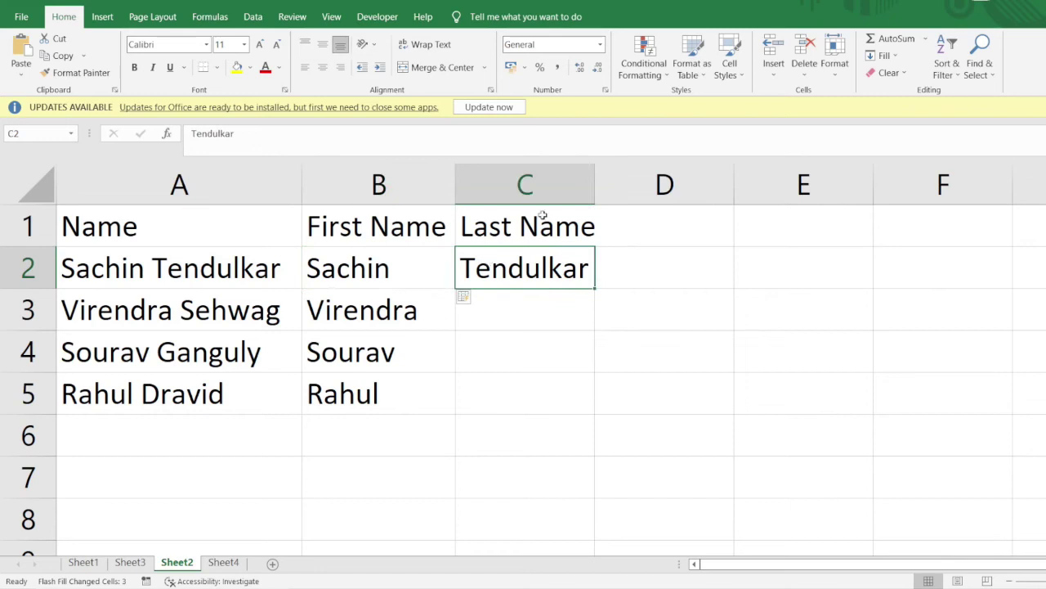
left_click(897, 57)
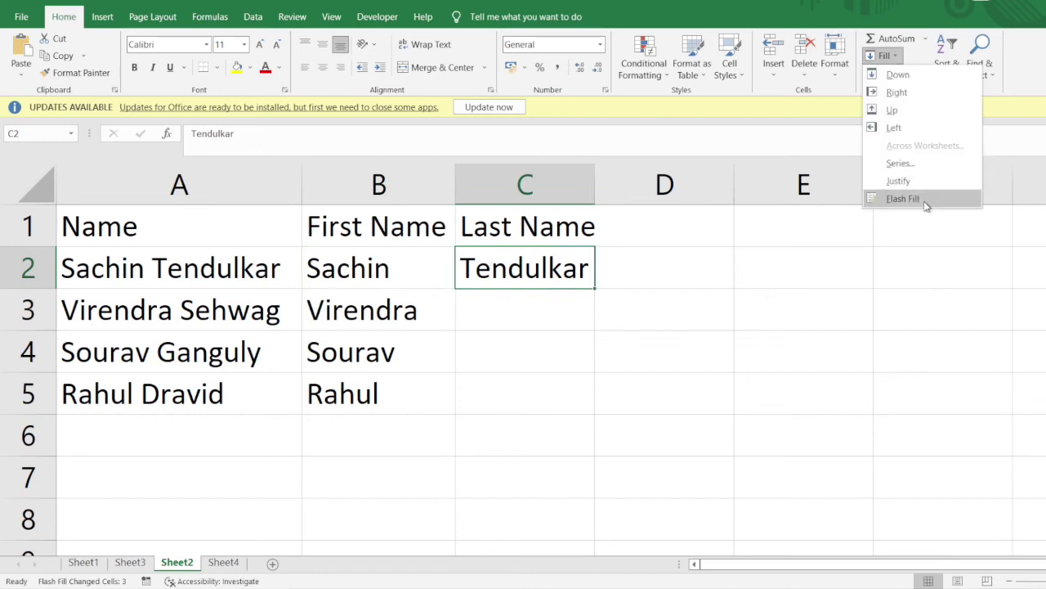
left_click(926, 200)
left_click(221, 562)
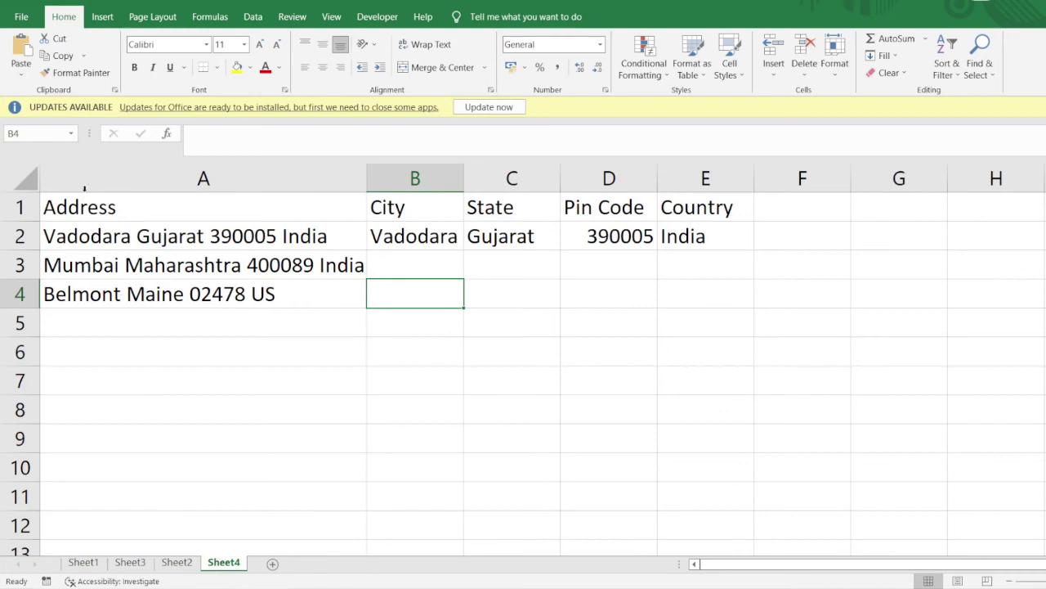
left_click(85, 185)
left_click(154, 243)
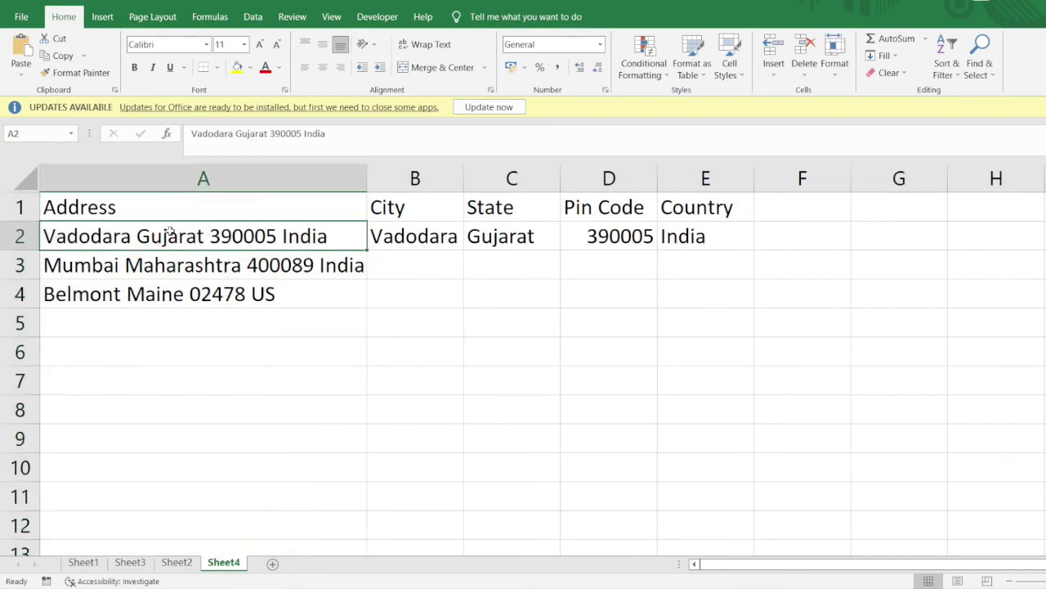
left_click(439, 209)
left_click(553, 207)
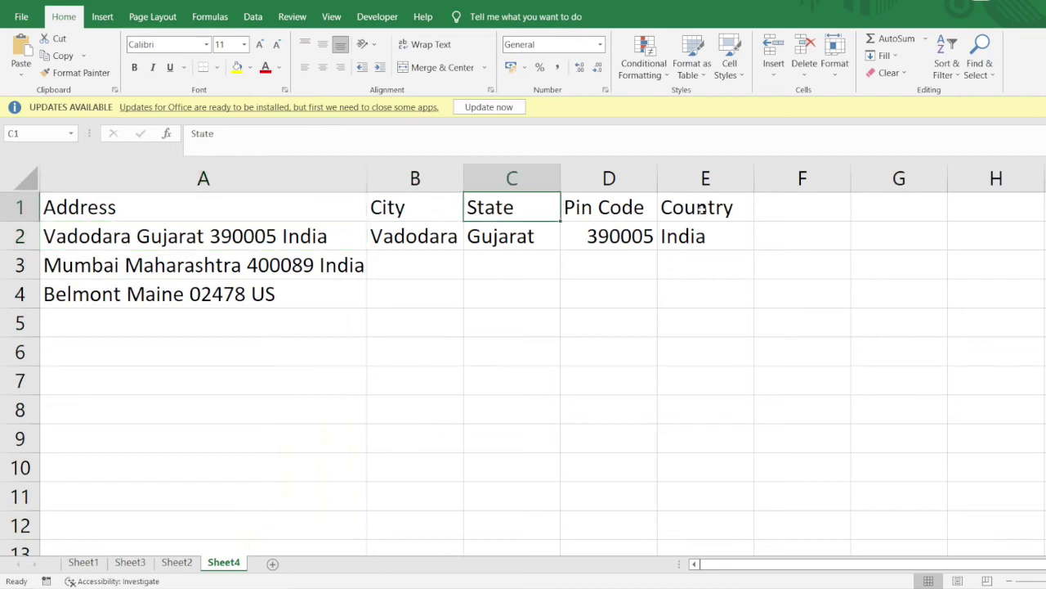
left_click(160, 249)
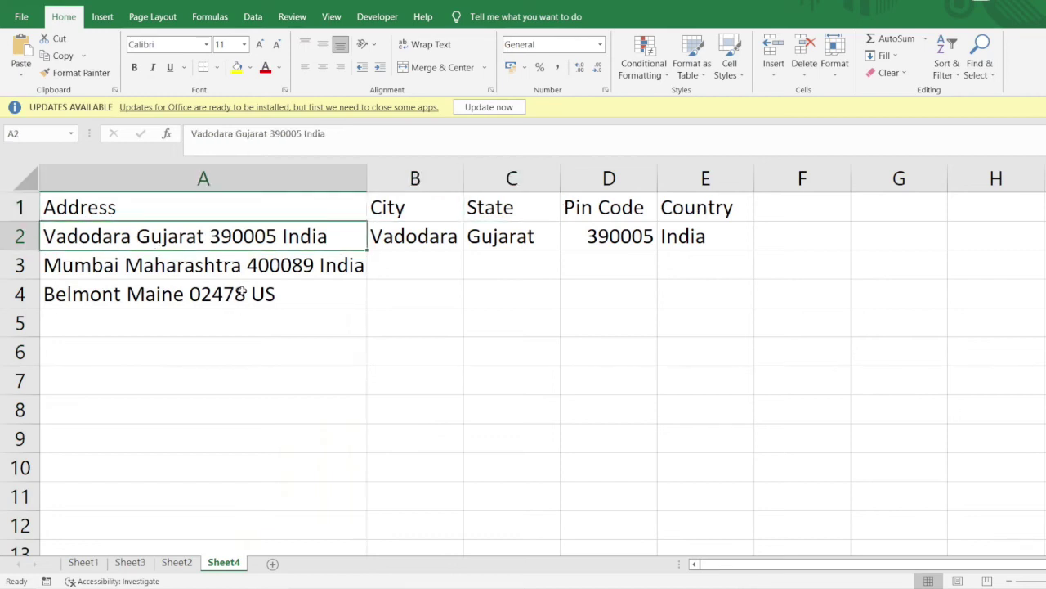
left_click_drag(284, 296, 287, 338)
left_click(289, 280)
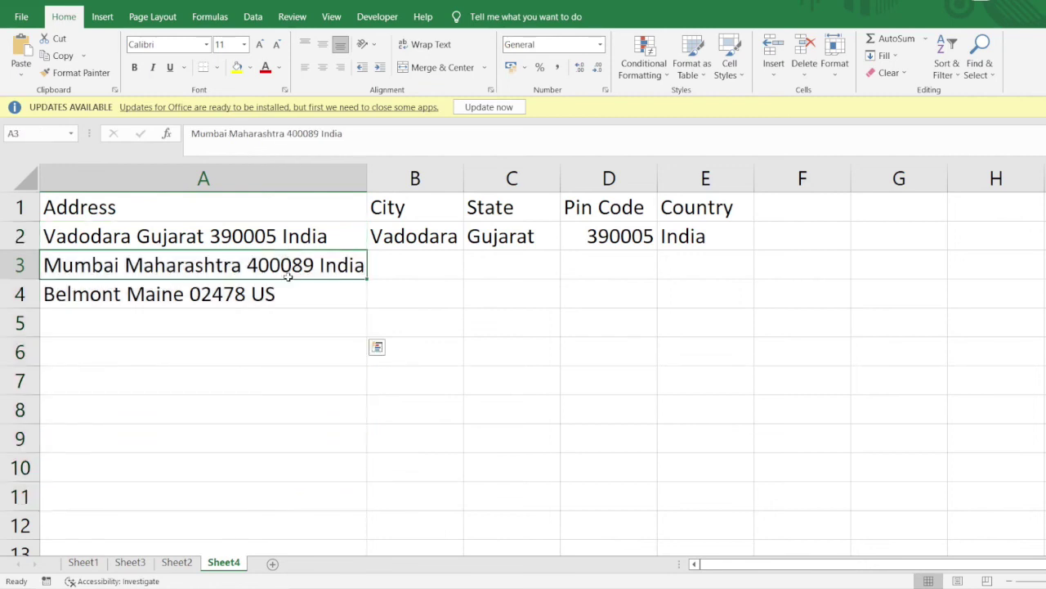
left_click_drag(288, 242, 296, 322)
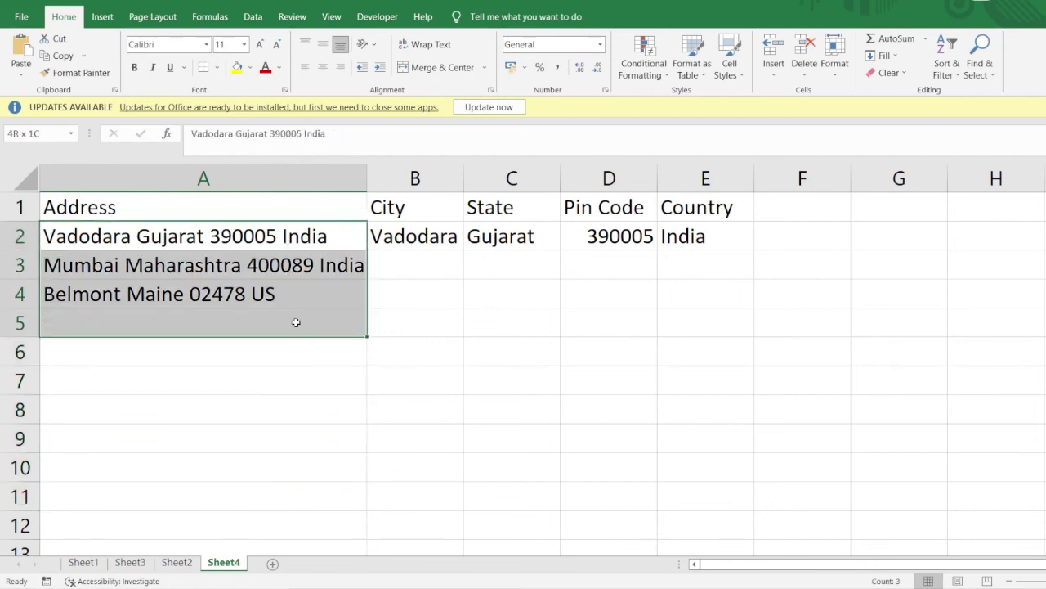
left_click(296, 321)
left_click(420, 211)
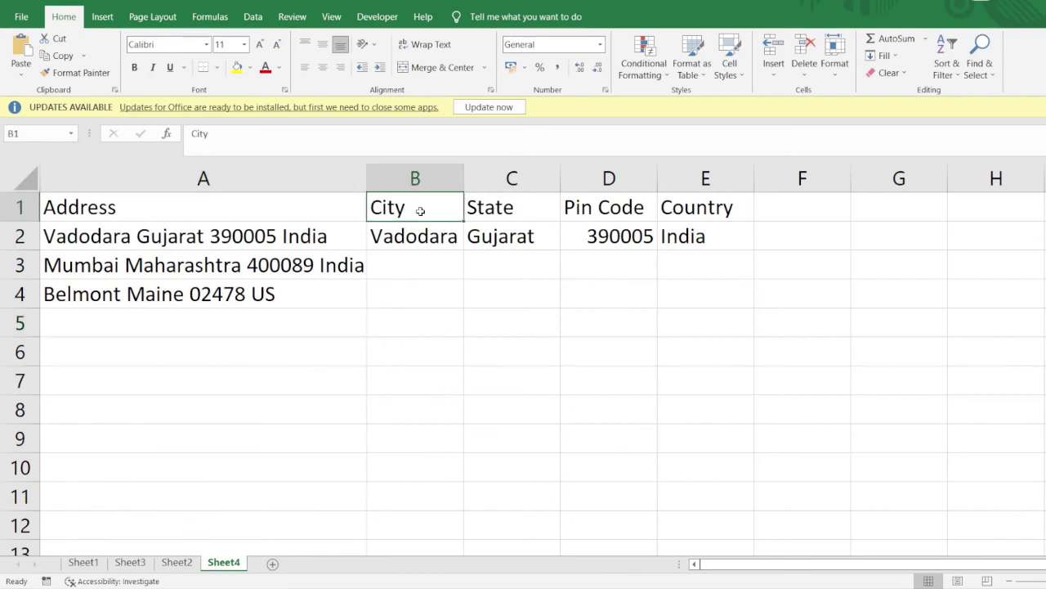
left_click(892, 56)
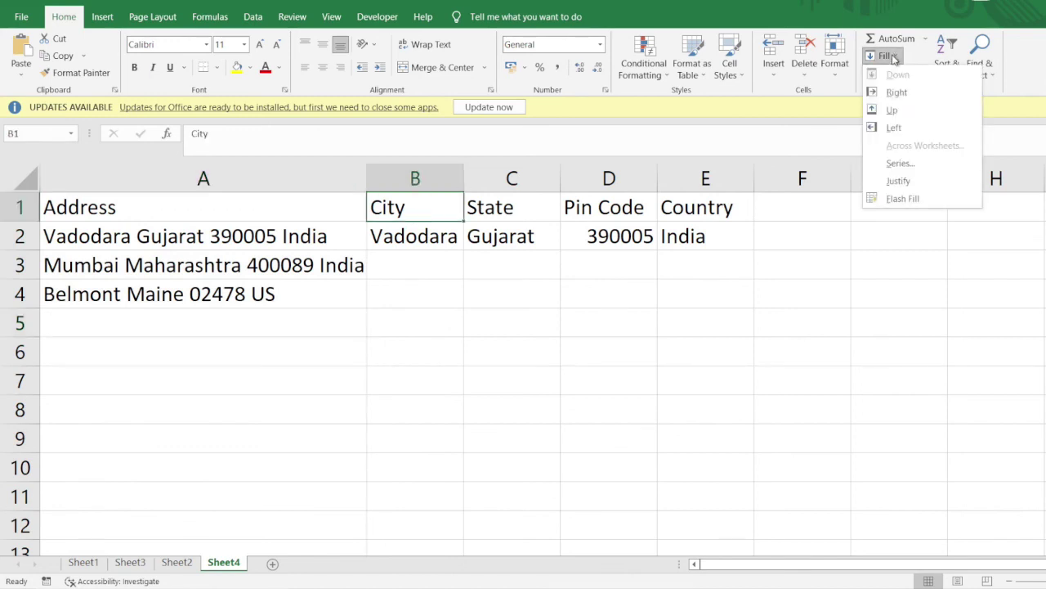
Step: Flash Fill the City and State columns for the remaining addresses
left_click(909, 201)
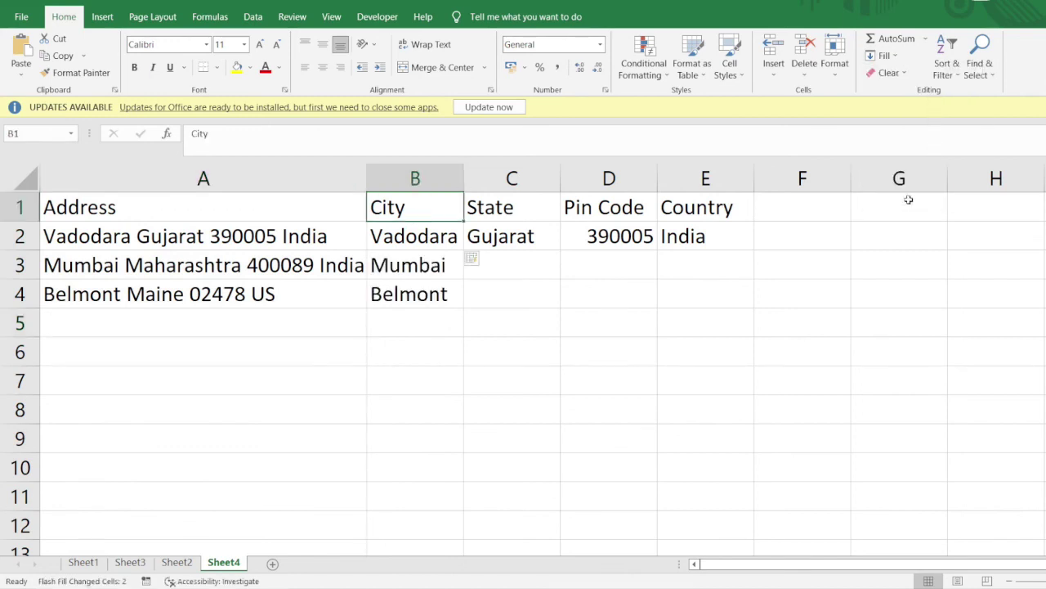
left_click(539, 214)
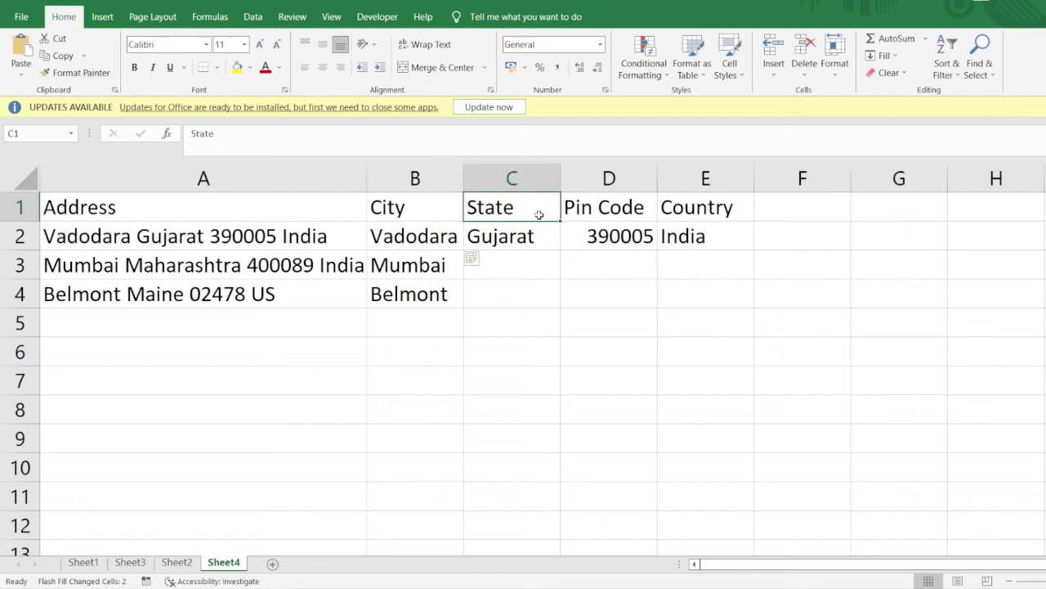
left_click(899, 58)
left_click(934, 198)
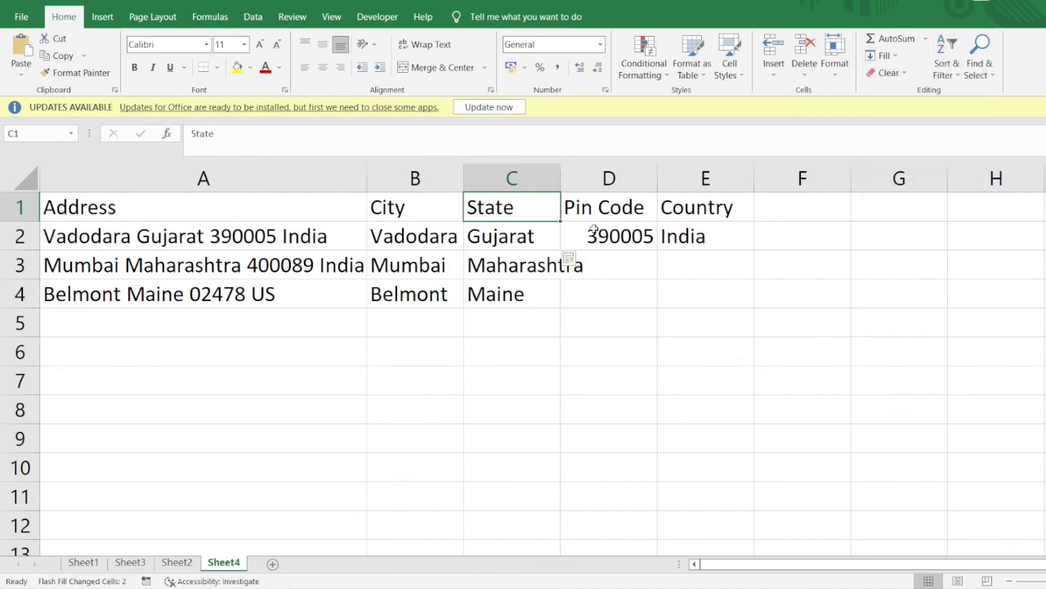
Step: Flash Fill the Pin Code and Country columns, then recheck Pin Code and State
left_click(583, 211)
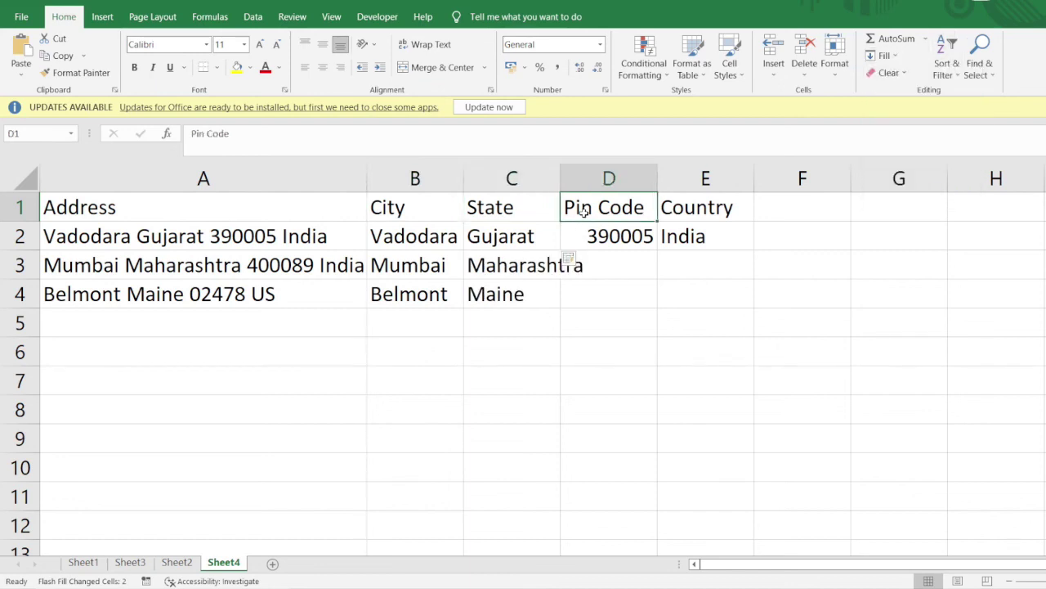
left_click(889, 56)
left_click(906, 198)
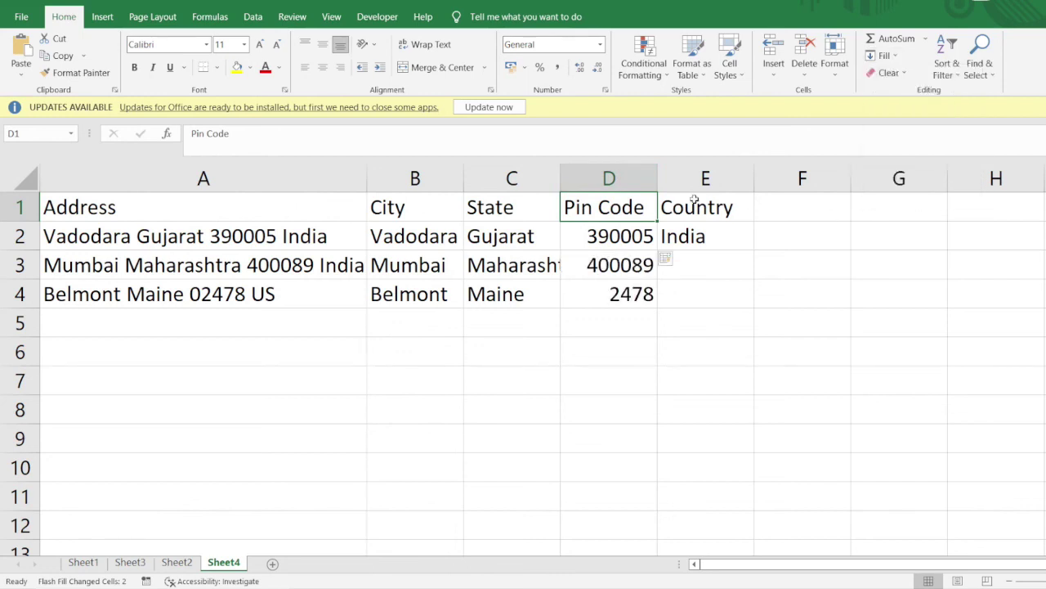
left_click(685, 196)
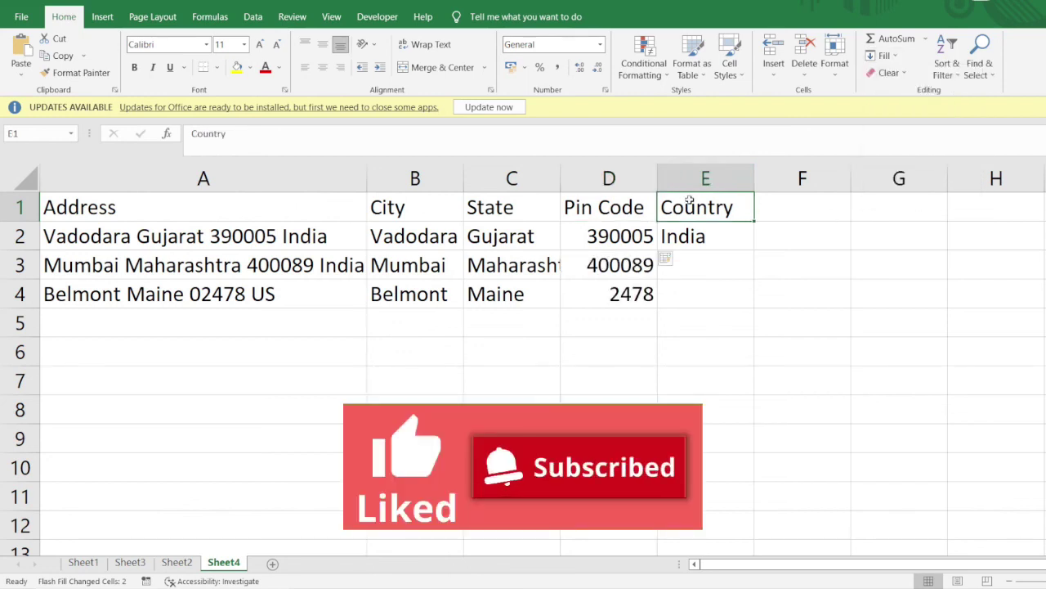
left_click(894, 55)
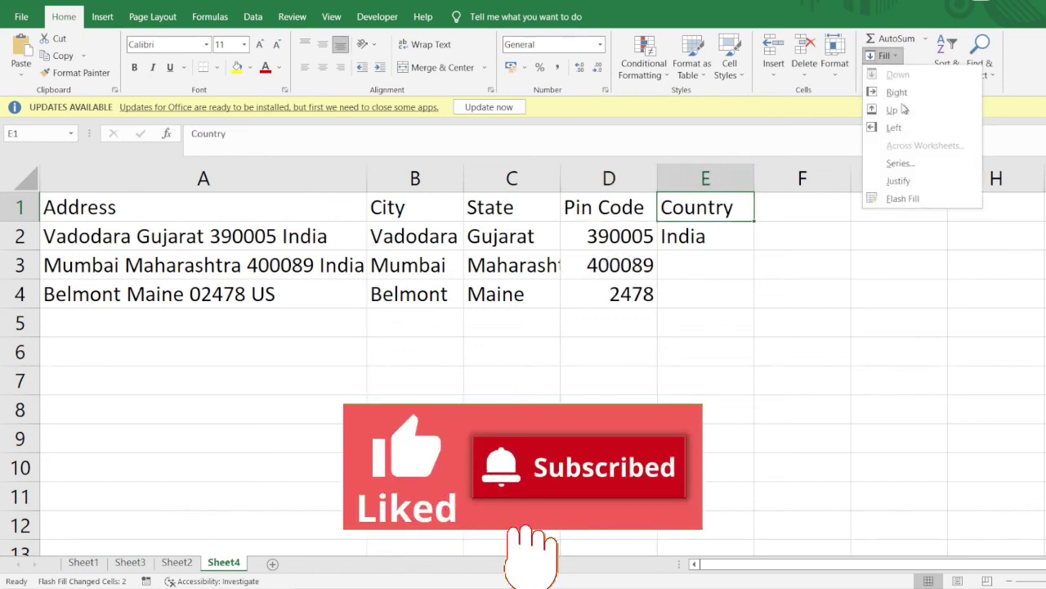
left_click(918, 196)
left_click(615, 208)
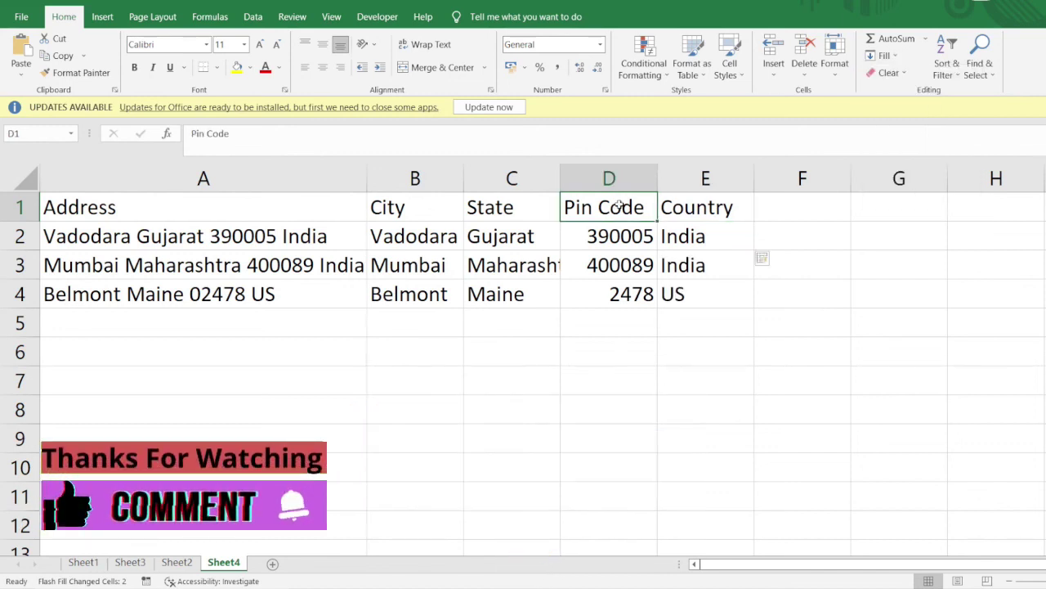
left_click(480, 210)
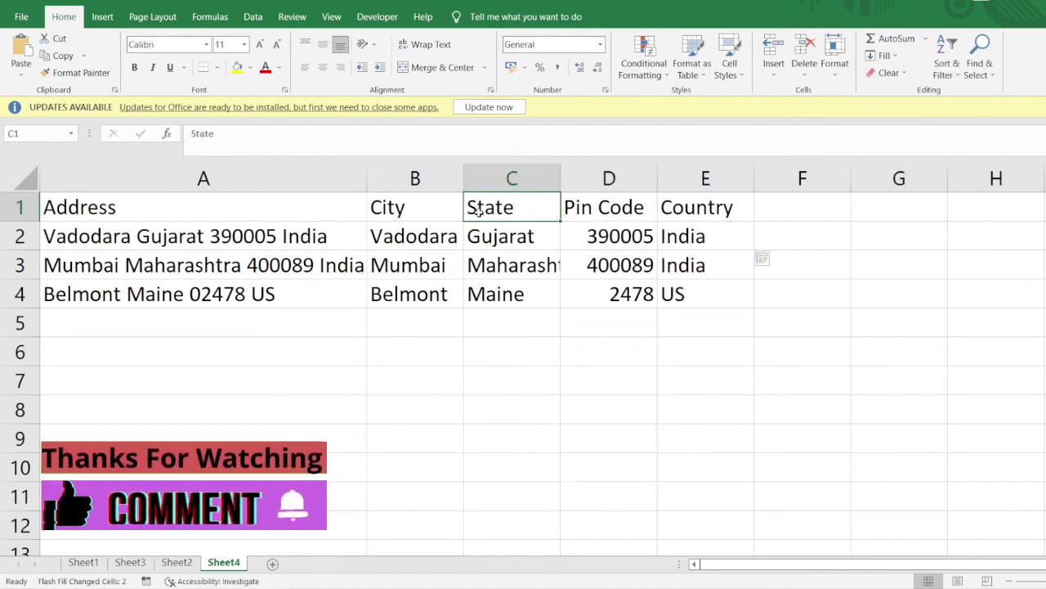